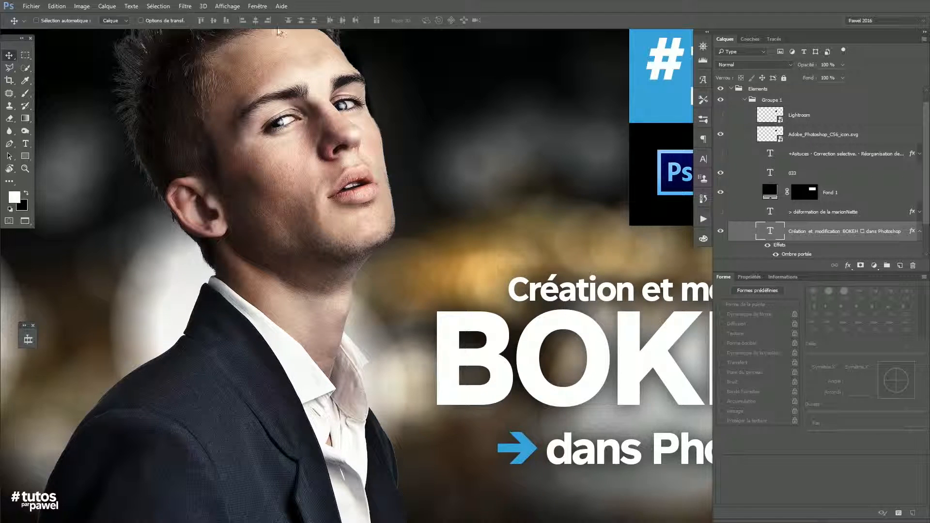
Select the man against the light studio background with the Quick Selection tool.
left_click(271, 366)
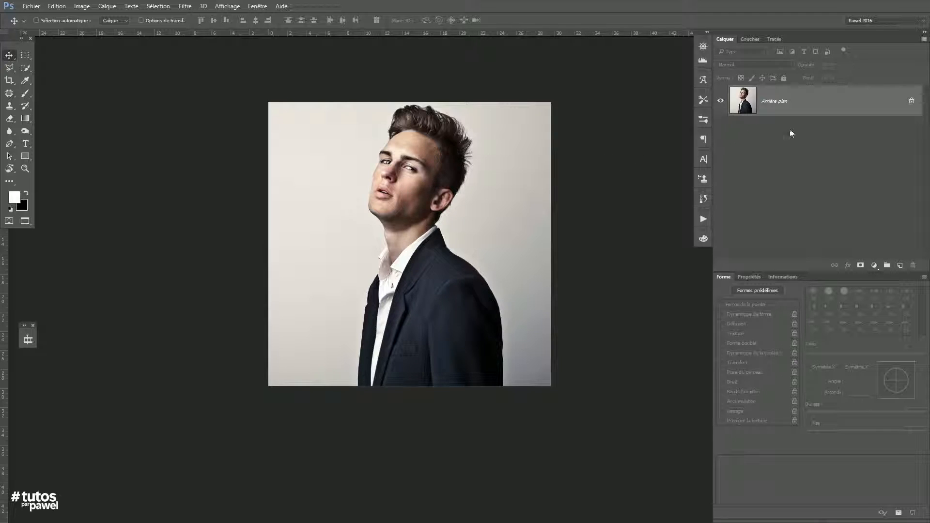
left_click(25, 68)
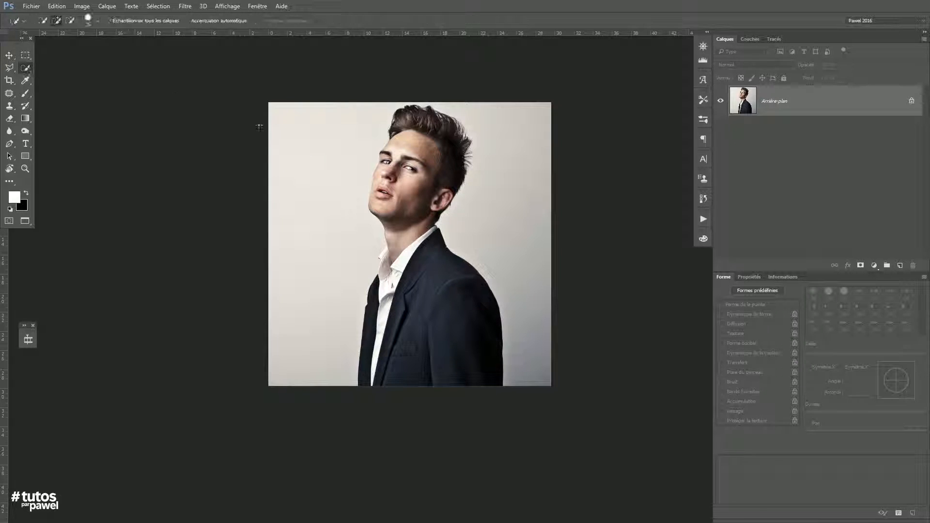
left_click_drag(385, 164, 396, 164)
mouse_move(417, 124)
left_mouse_down()
mouse_move(448, 138)
mouse_move(450, 158)
mouse_move(399, 232)
mouse_move(394, 286)
mouse_move(394, 255)
mouse_move(385, 256)
mouse_move(367, 361)
mouse_move(409, 386)
mouse_move(440, 382)
mouse_move(432, 273)
mouse_move(445, 339)
mouse_move(487, 314)
left_mouse_up()
left_click(385, 251, "ctrl")
left_click_drag(402, 218, 357, 309)
left_click_drag(299, 211, 287, 232)
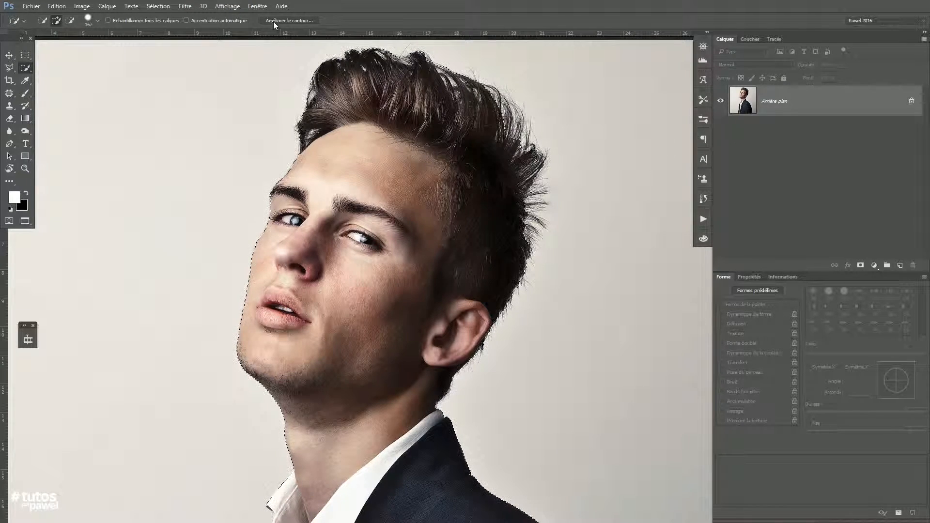
Open Refine Edge for the selection and brush along the hair outline with the refine radius brush at size 238.
left_click(298, 20)
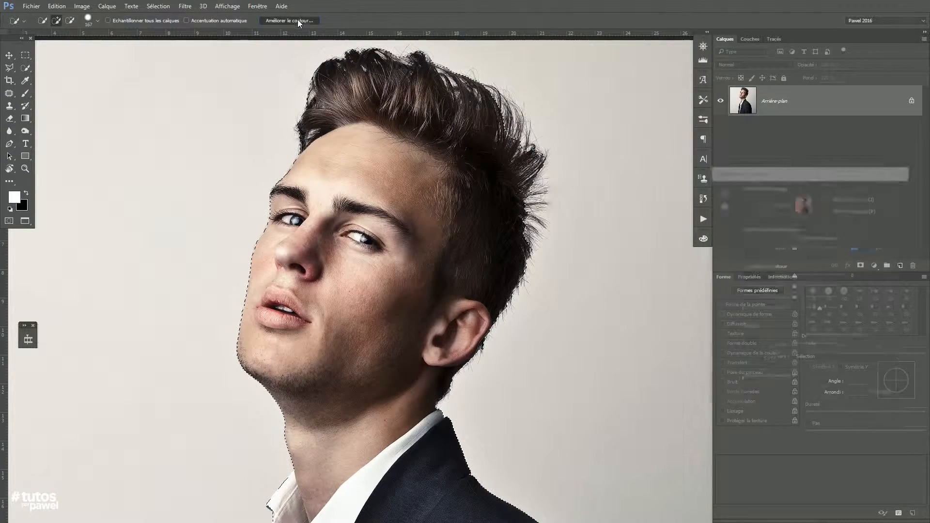
left_click_drag(754, 175, 635, 128)
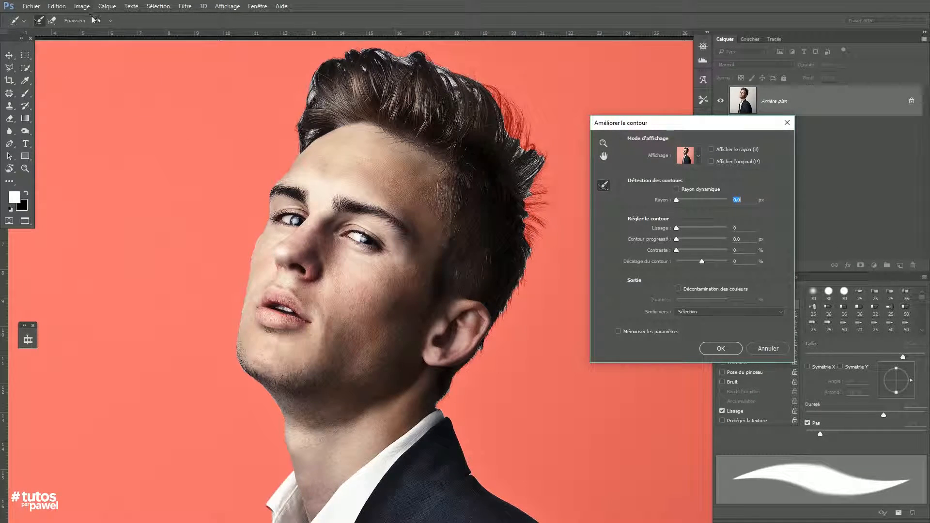
left_click(111, 20)
left_click_drag(86, 34, 78, 34)
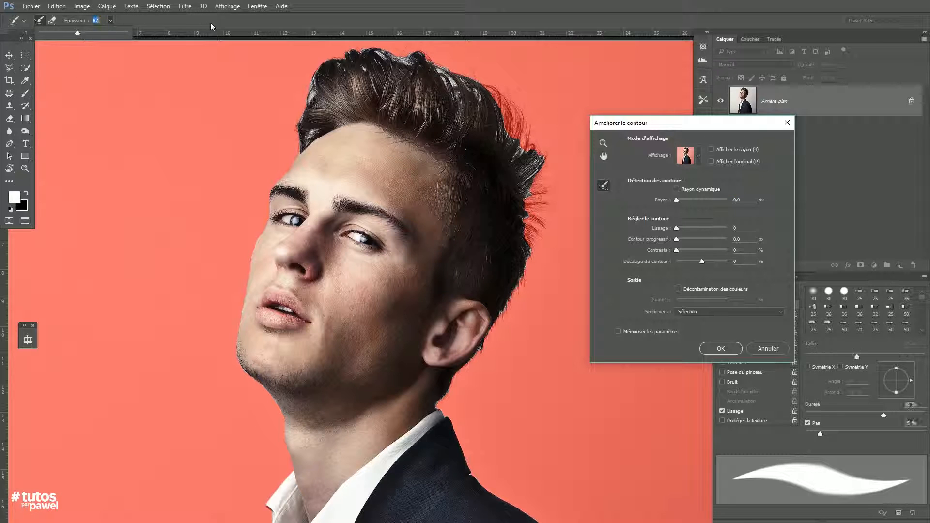
left_click(208, 25)
left_click_drag(311, 179, 322, 168)
mouse_move(246, 140)
left_mouse_down()
mouse_move(367, 145)
mouse_move(381, 137)
mouse_move(162, 132)
mouse_move(242, 141)
mouse_move(243, 4)
mouse_move(224, 171)
left_mouse_up()
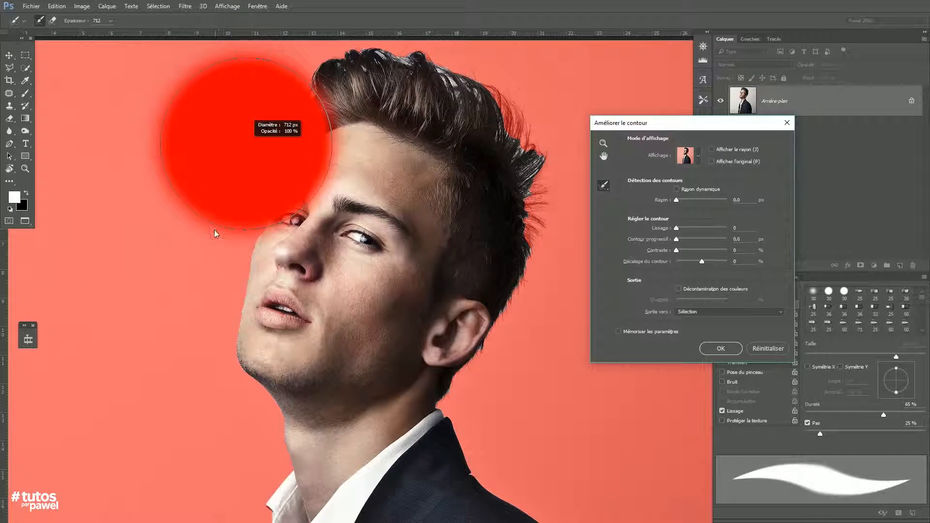
mouse_move(216, 252)
left_mouse_down()
mouse_move(208, 202)
mouse_move(152, 321)
left_mouse_up()
left_click_drag(343, 201, 181, 206)
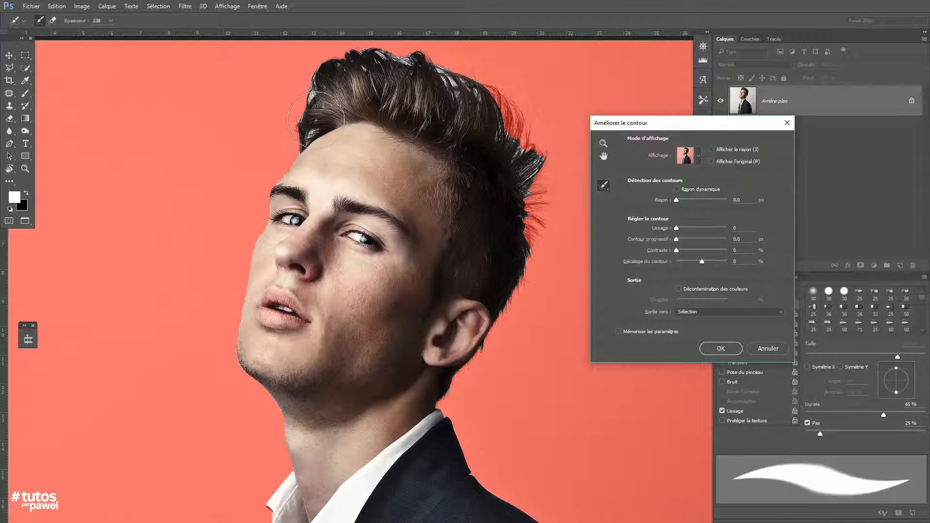
mouse_move(278, 148)
left_mouse_down()
mouse_move(332, 68)
mouse_move(373, 61)
mouse_move(450, 65)
mouse_move(550, 145)
mouse_move(508, 332)
mouse_move(460, 379)
mouse_move(455, 397)
mouse_move(479, 446)
mouse_move(476, 471)
mouse_move(486, 339)
left_mouse_up()
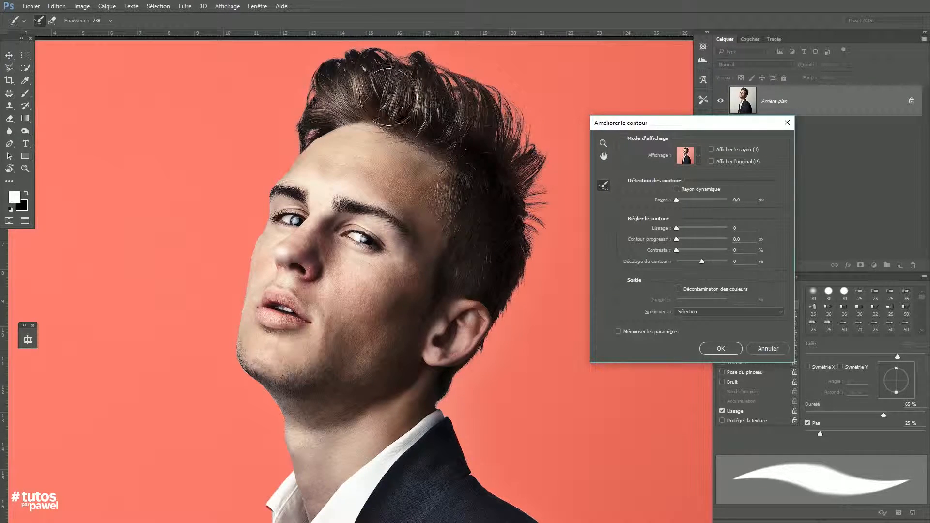
Output the refined selection to a new layer with a layer mask.
left_click(687, 312)
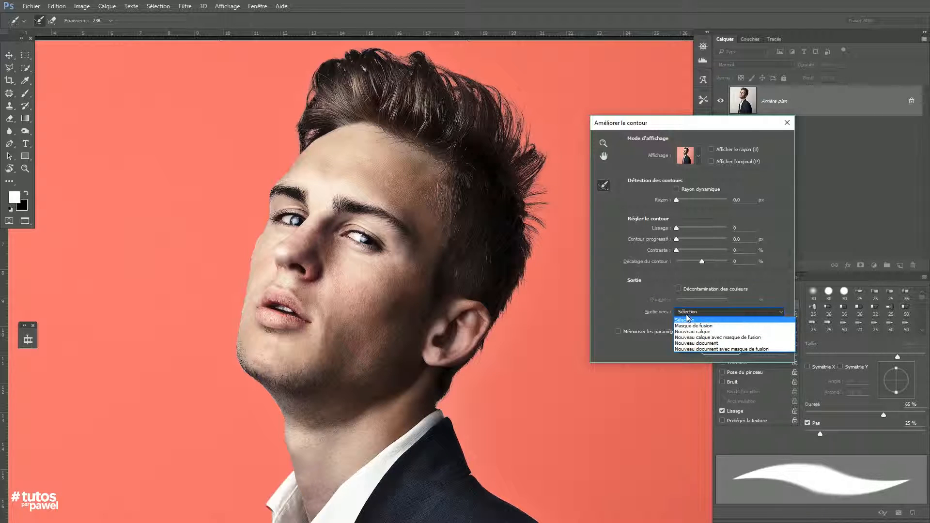
left_click(742, 337)
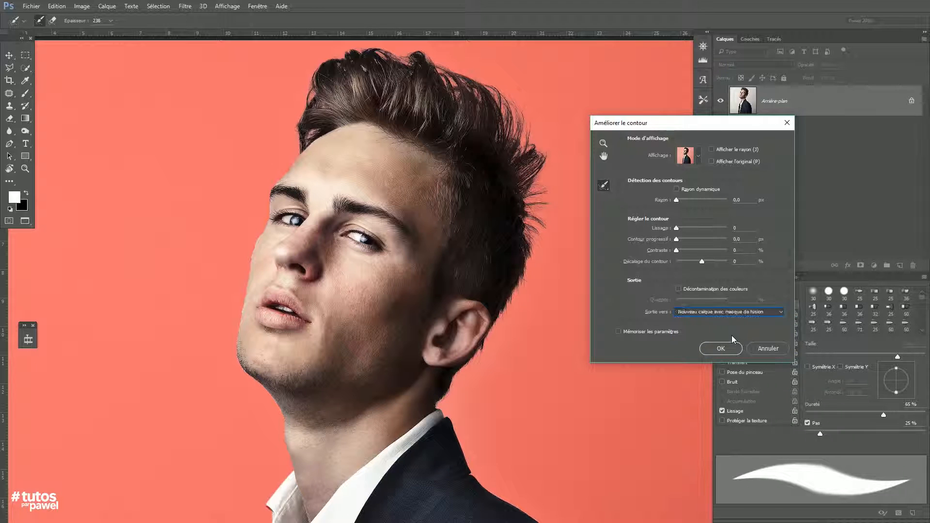
left_click_drag(730, 124, 691, 125)
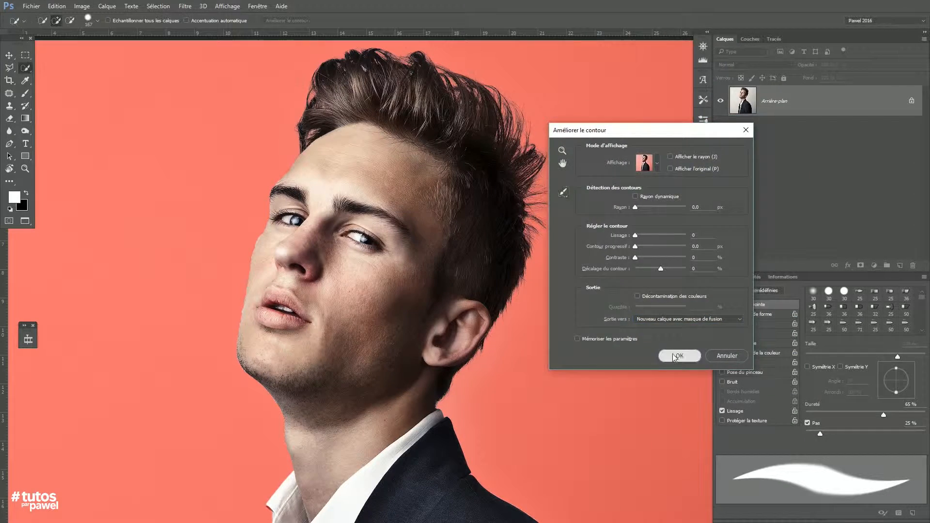
left_click(680, 349)
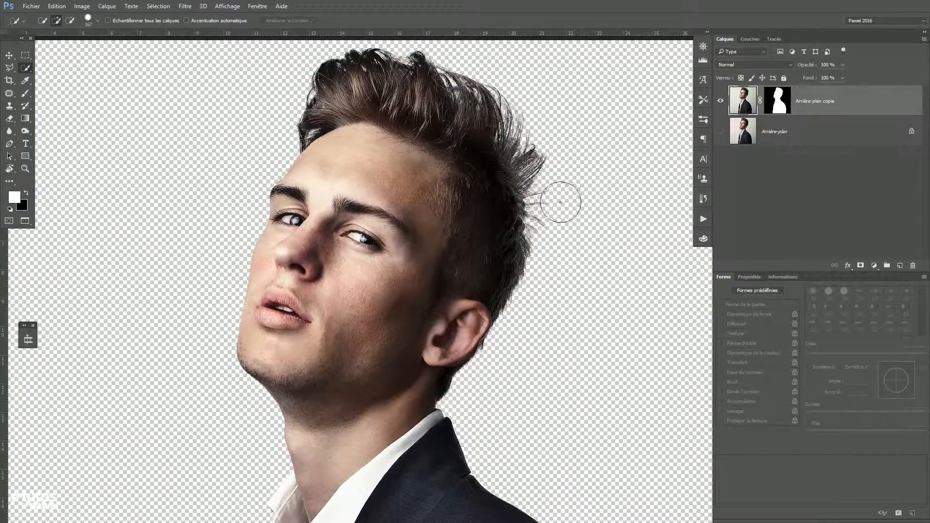
Disable and re-enable the cutout's layer mask to compare it with the original background.
left_click(390, 271, "alt")
left_click(392, 270, "alt")
left_click_drag(461, 359, 488, 271)
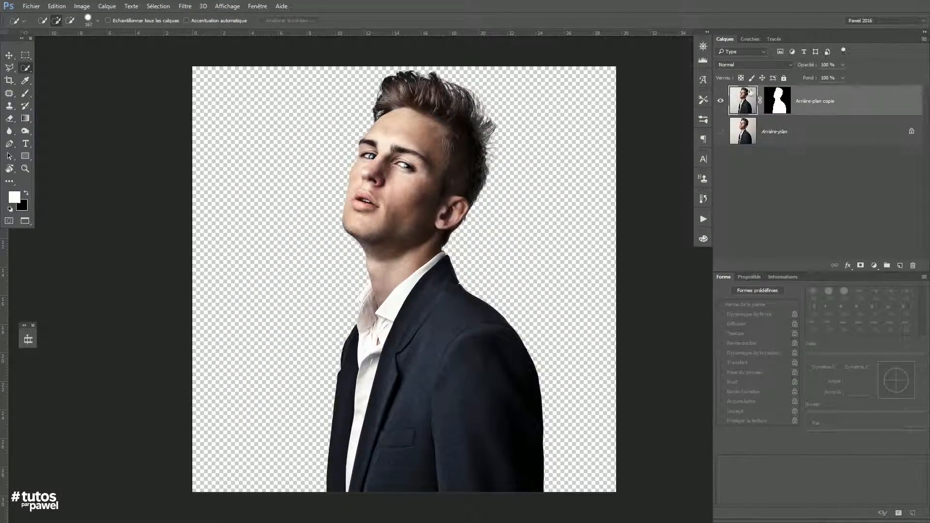
left_click(776, 101, "shift")
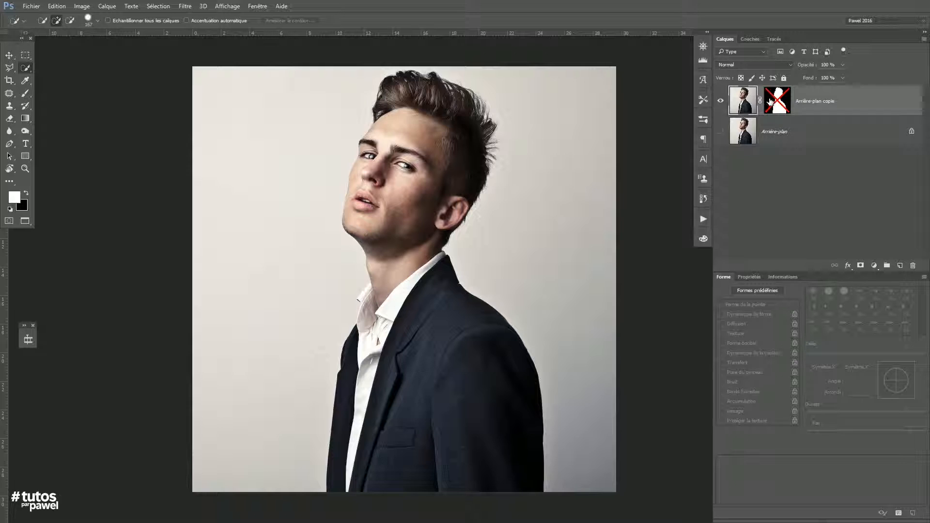
left_click(777, 100, "shift")
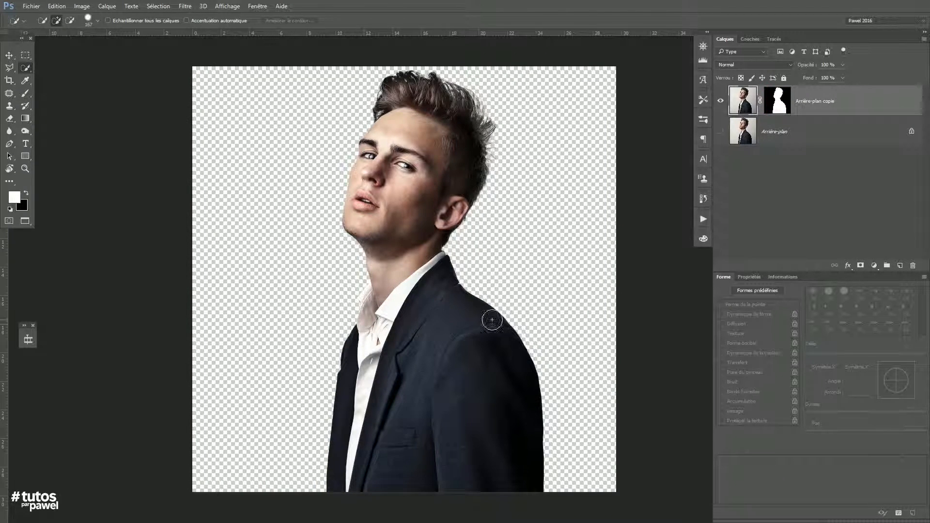
Widen the canvas to 40 cm with the anchor at middle right, so the extra space is added beside the man's face.
left_click(82, 6)
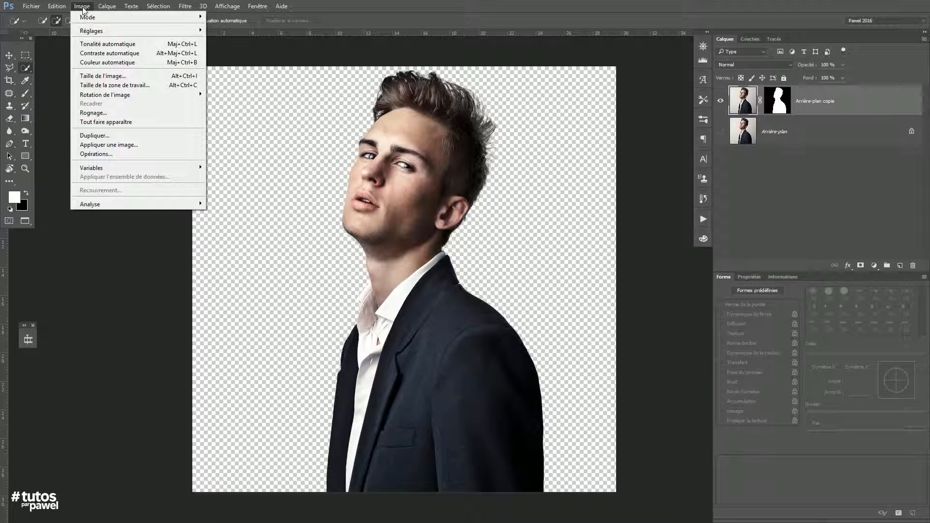
left_click(89, 86)
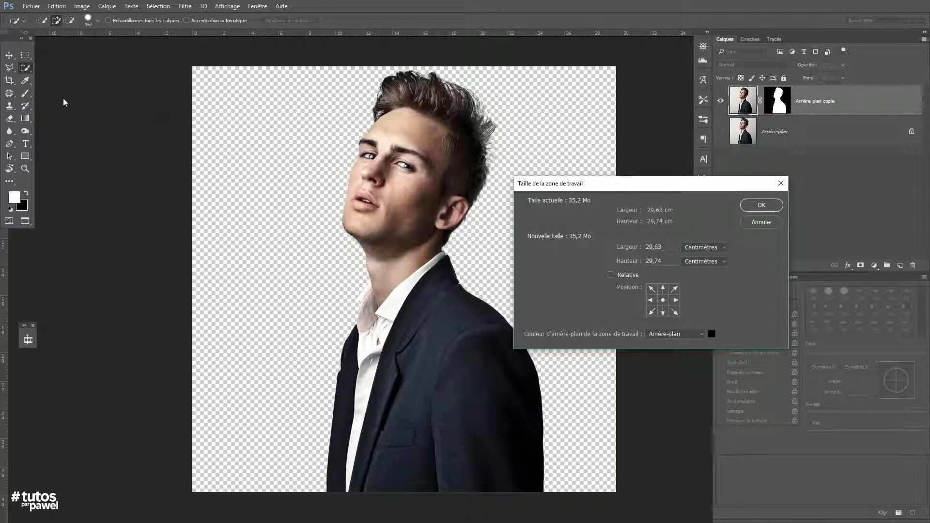
left_click(674, 300)
left_click_drag(662, 247, 609, 242)
type("40")
key("Return")
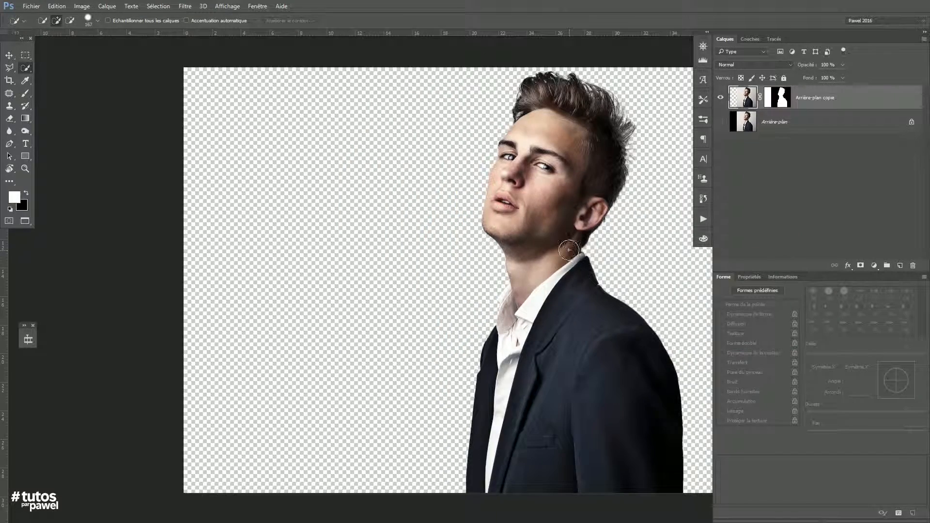
scroll(517, 299, "down", 1)
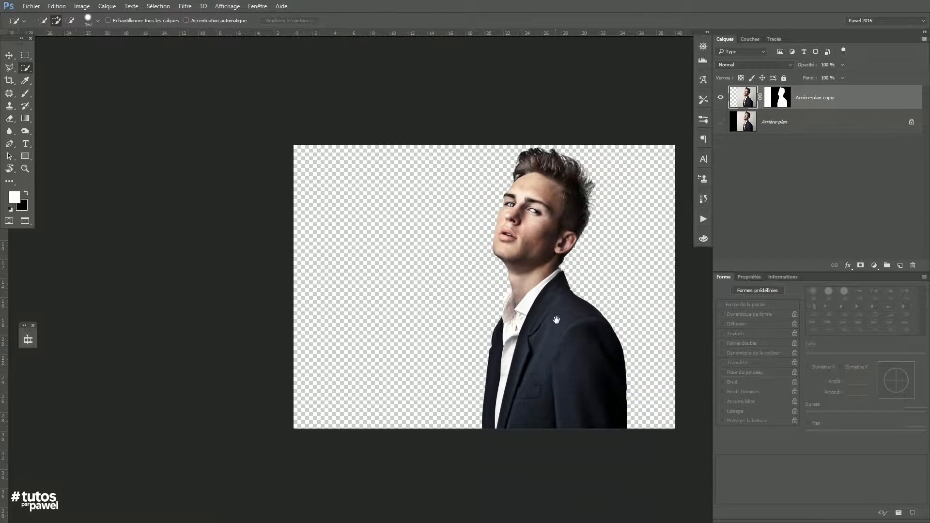
left_click_drag(548, 321, 473, 322)
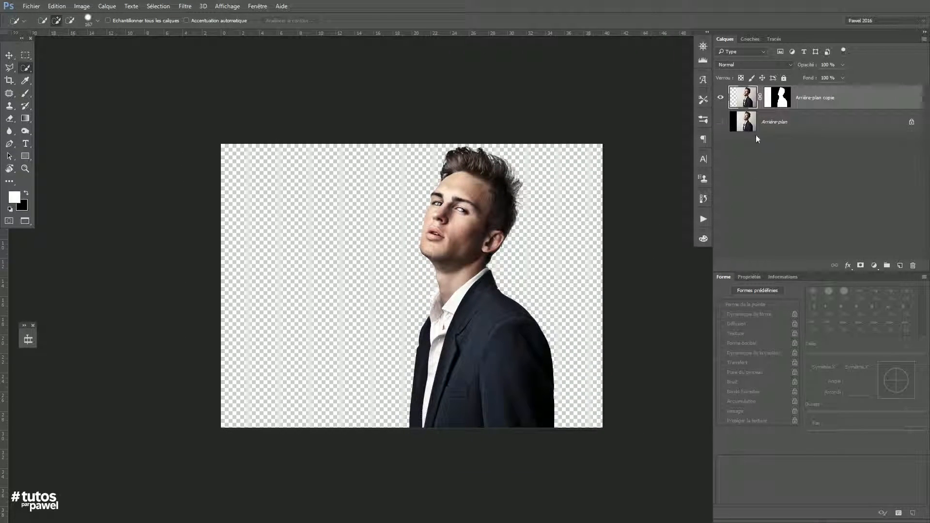
left_click_drag(749, 125, 748, 104)
left_click(747, 105)
left_click_drag(504, 292, 478, 277)
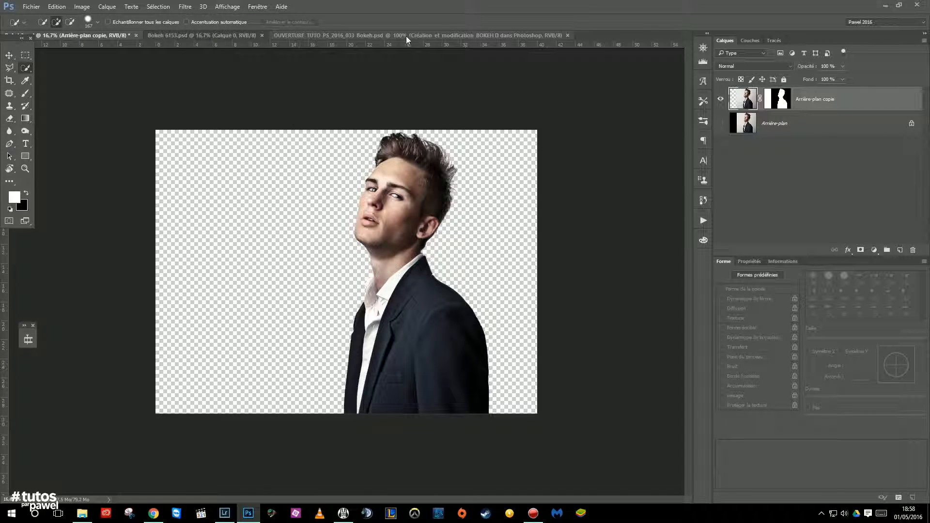
Add a layer above the background layer and fill it with a horizontal linear rainbow spectrum gradient across the full canvas width.
left_click(771, 132)
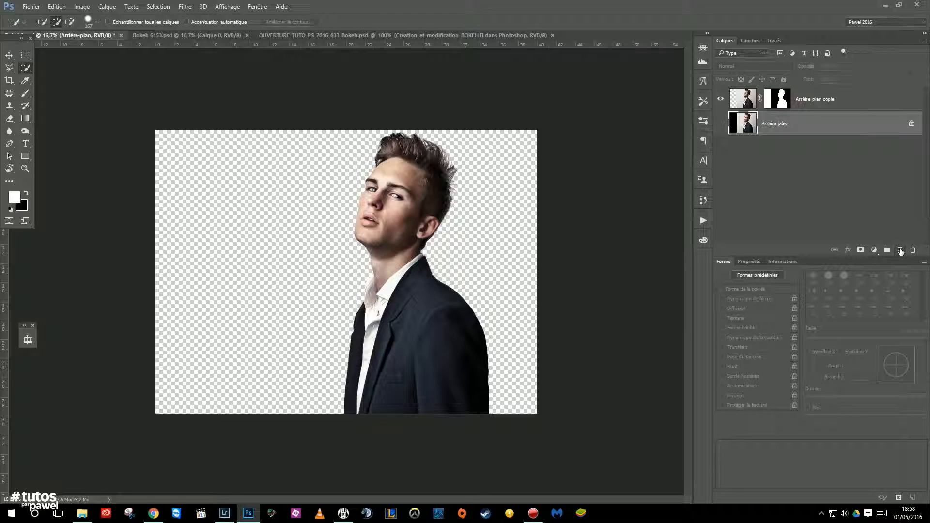
left_click(900, 250)
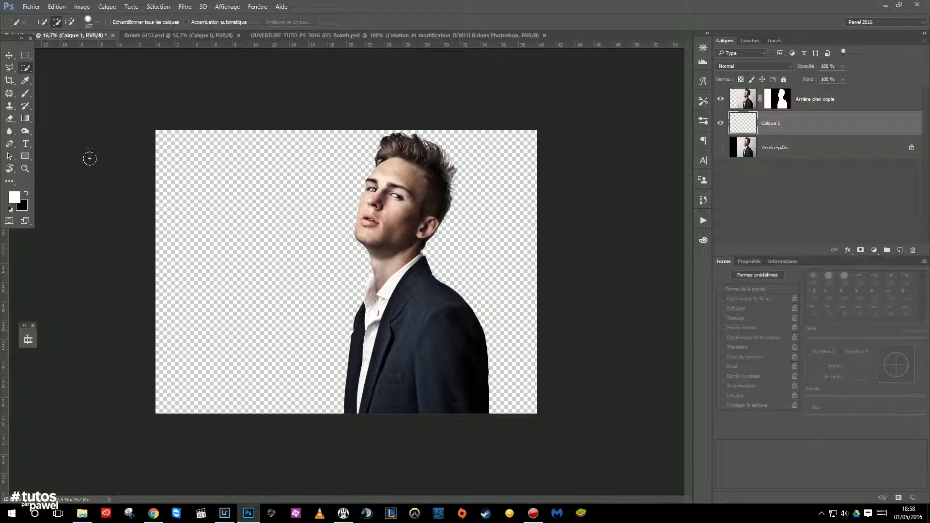
left_click(26, 118)
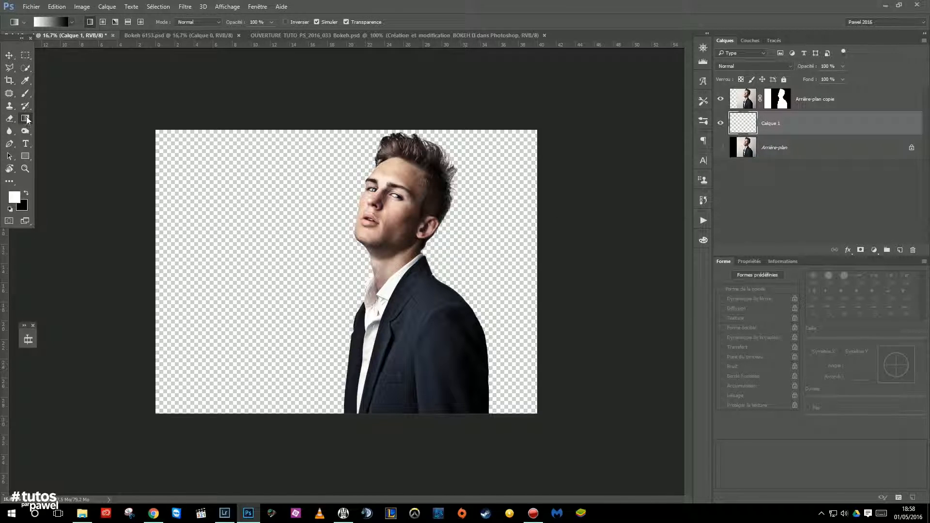
left_click(71, 23)
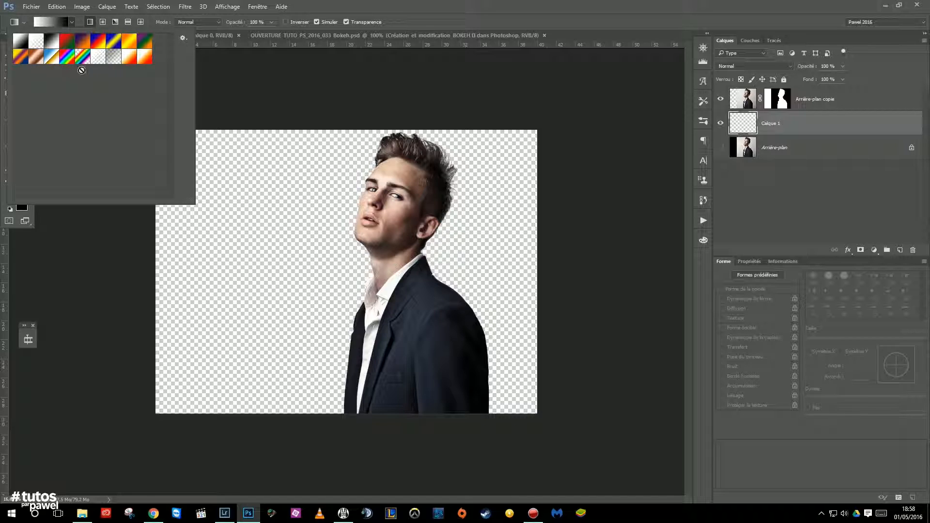
left_click(144, 43)
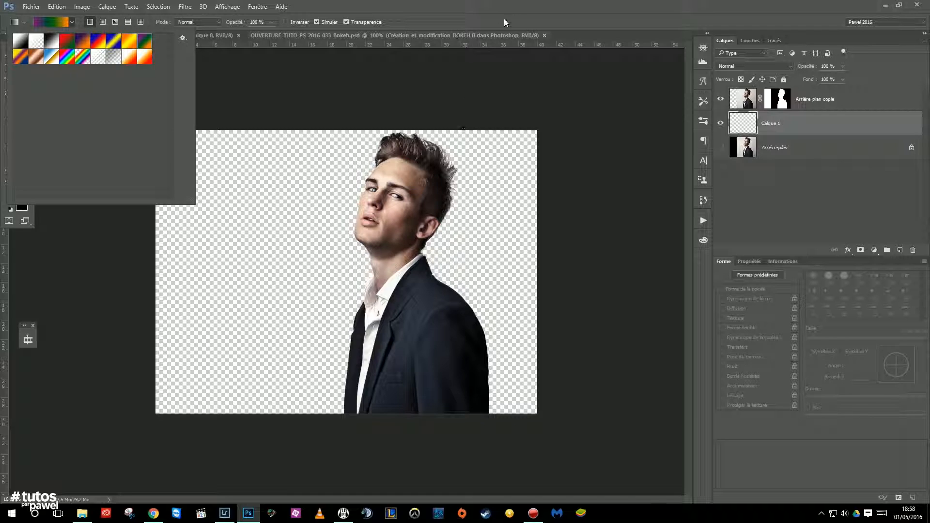
left_click(67, 57)
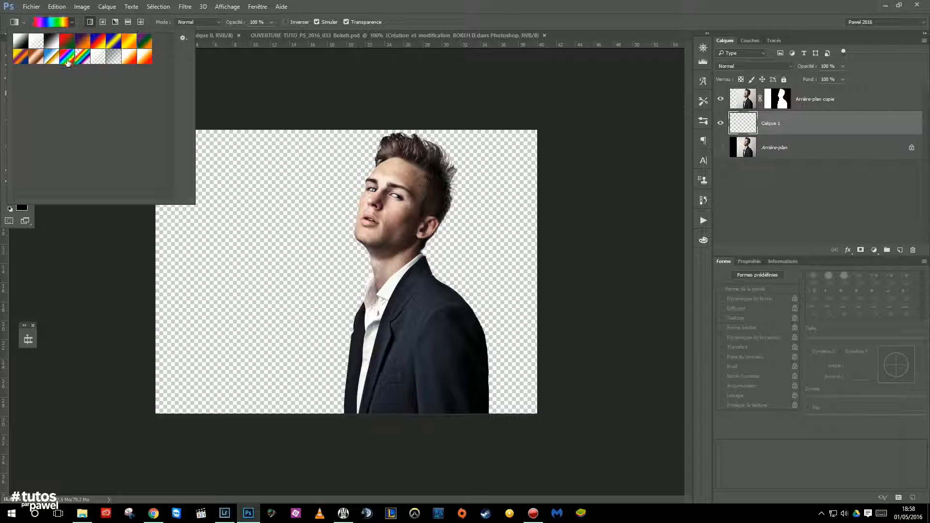
left_click(426, 23)
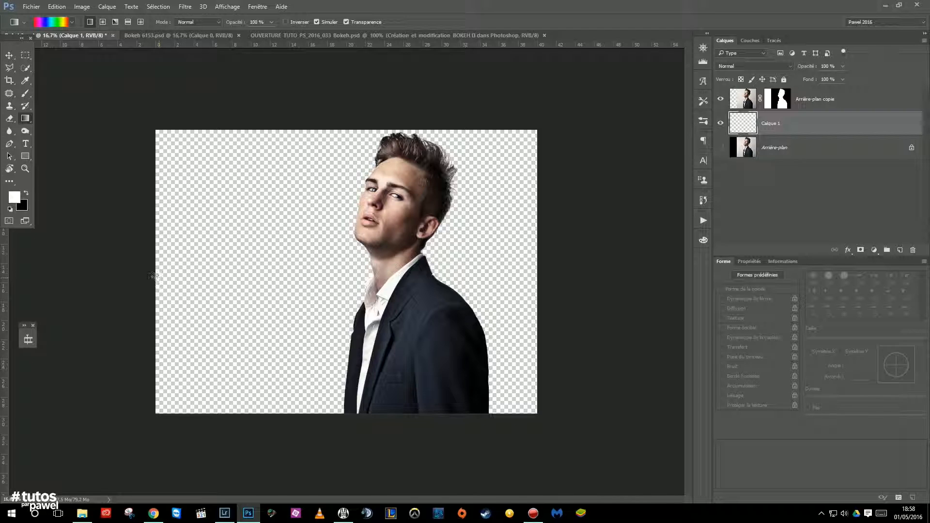
left_click_drag(158, 268, 536, 268)
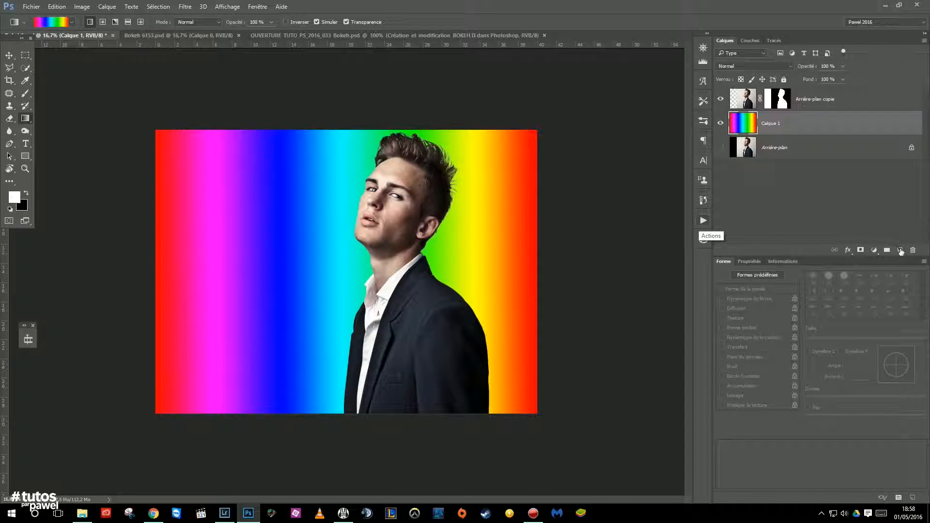
Add an empty layer above the gradient layer and choose a hard round brush with 100% hardness and no shape dynamics.
left_click(899, 251)
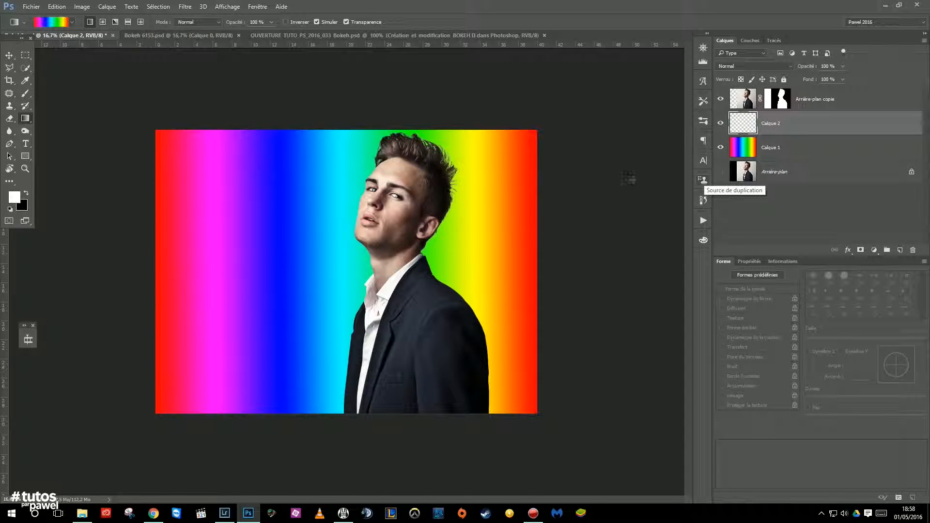
left_click(26, 92)
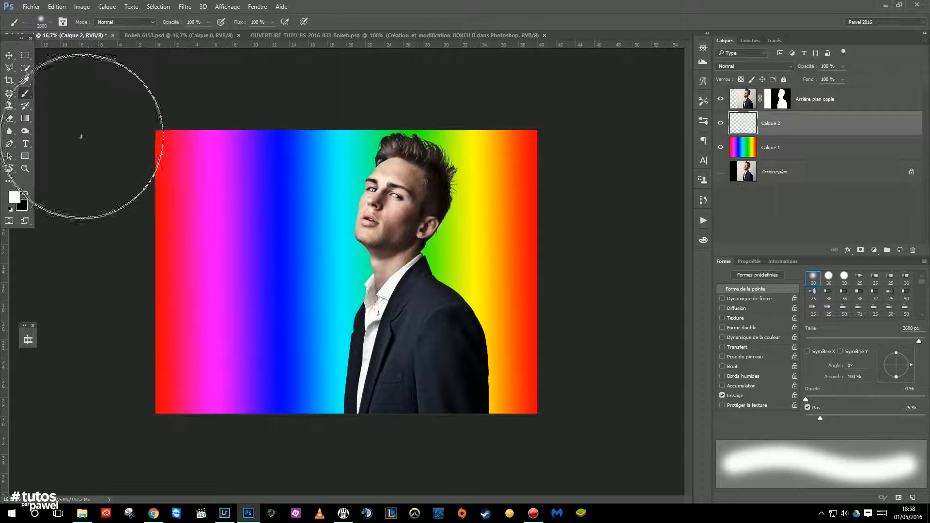
left_click(50, 22)
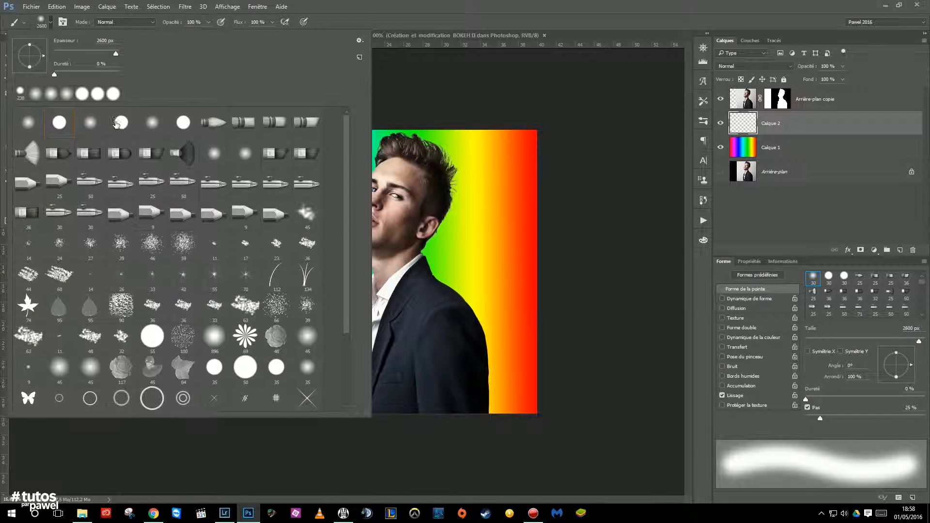
left_click(115, 125)
left_click(59, 122)
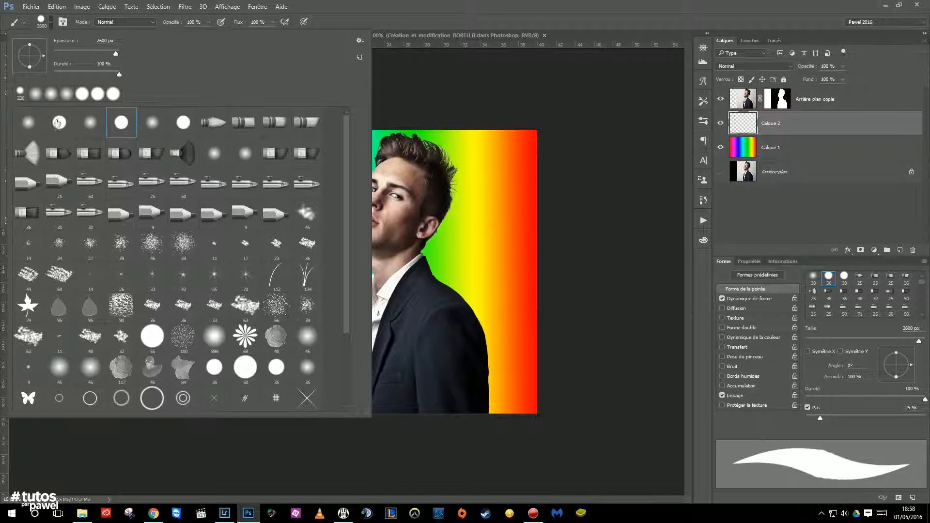
left_click(375, 27)
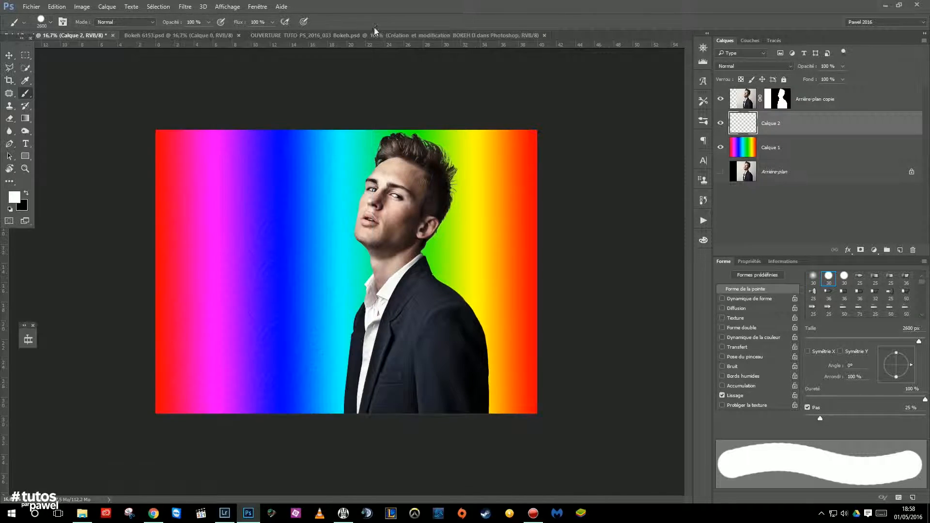
Reduce the hard round brush to a size of 28 px, keeping its hardness at 100%.
mouse_move(288, 219)
left_mouse_down()
mouse_move(207, 217)
mouse_move(141, 166)
left_mouse_up()
left_click(46, 25)
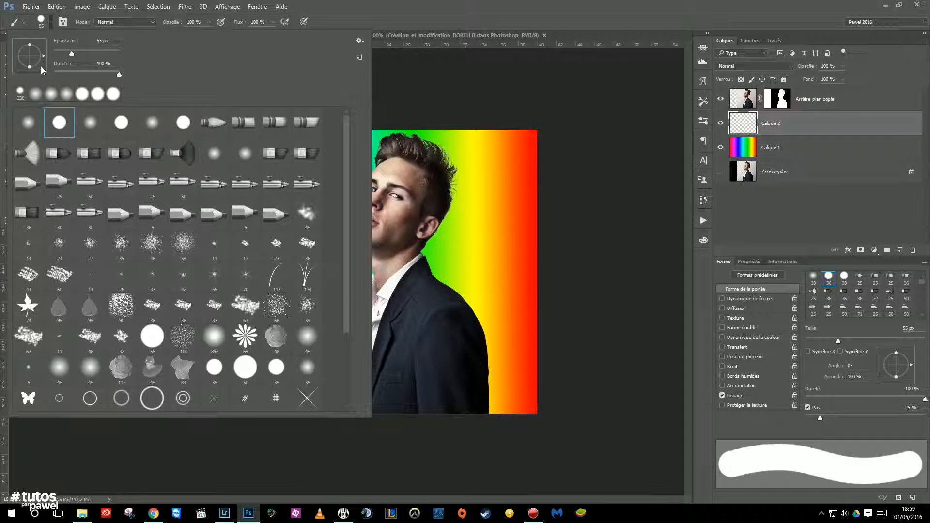
left_click(453, 29)
right_click(206, 218)
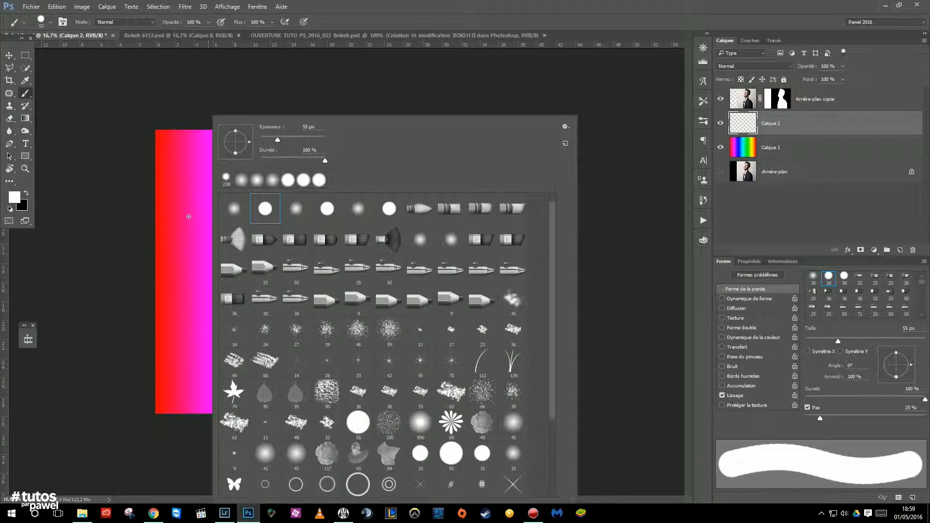
left_click_drag(277, 140, 268, 140)
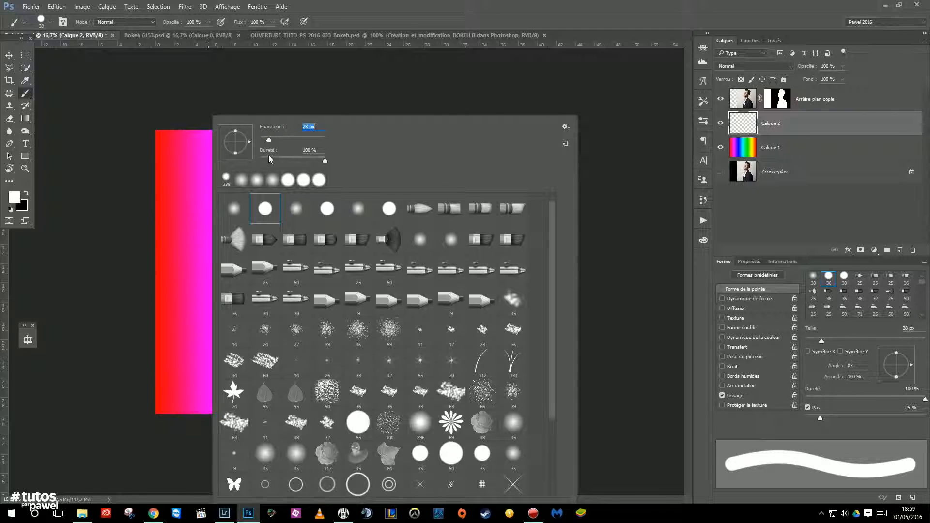
left_click(426, 17)
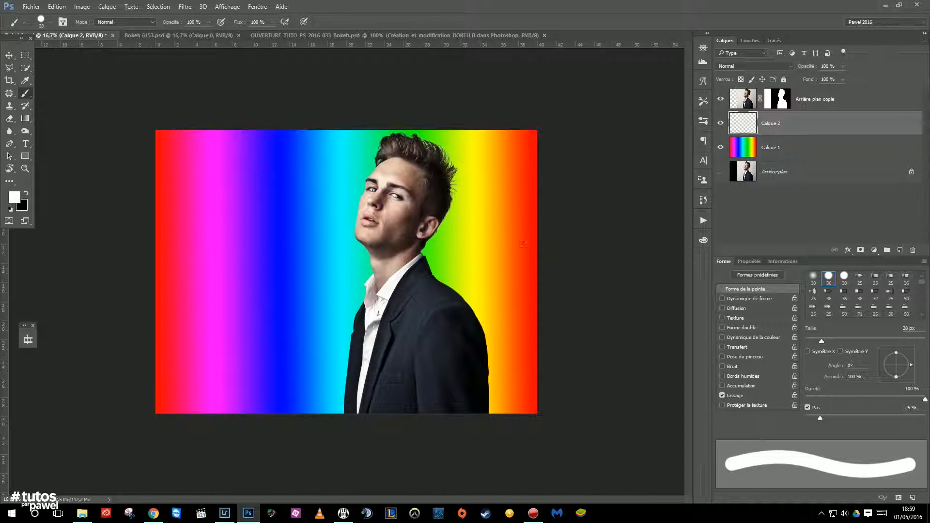
Show the detailed brush settings and set the brush tip spacing to 247%.
left_click(258, 7)
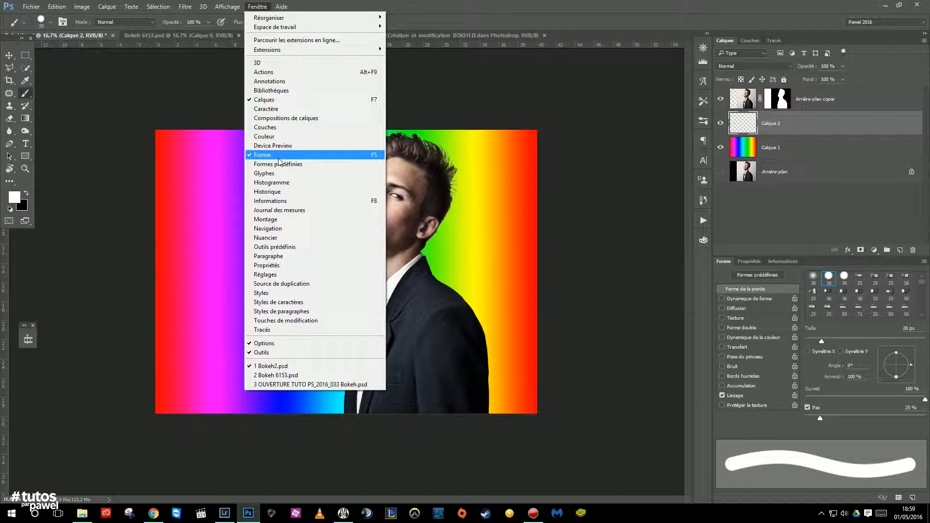
left_click(495, 4)
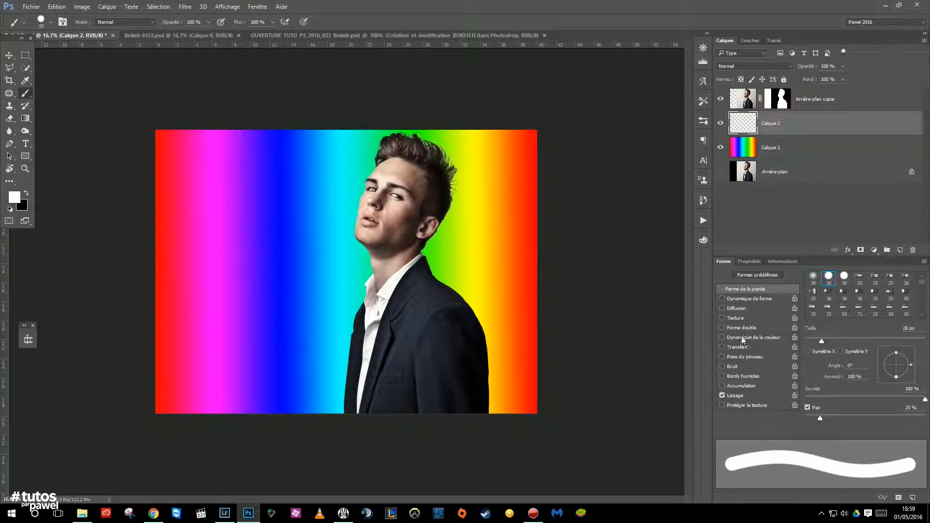
key("F5")
key("F5")
left_click_drag(825, 417, 897, 416)
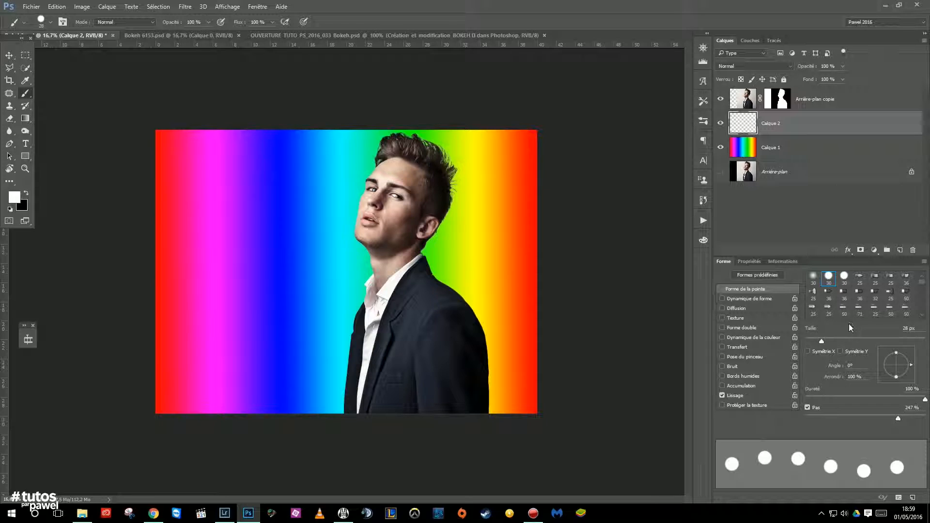
Enable shape dynamics with 100% size jitter and scattering of 664% for the brush.
left_click(735, 299)
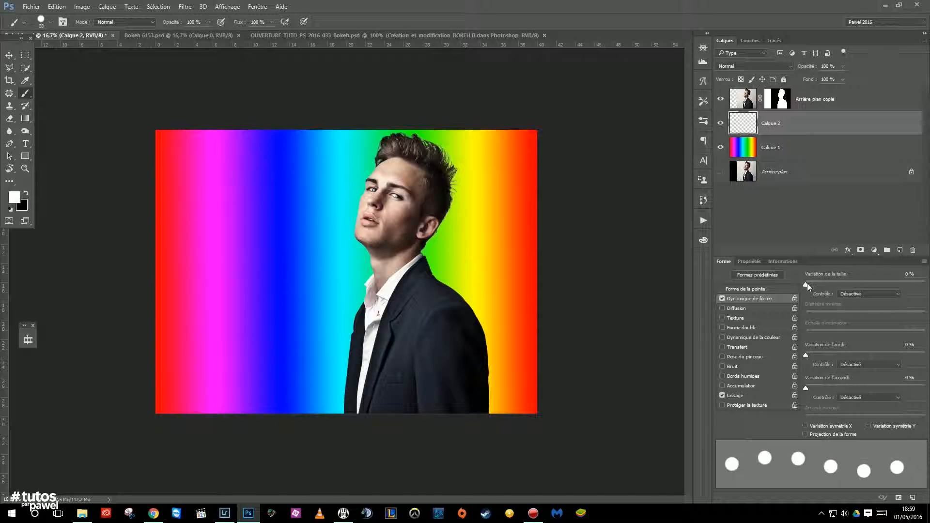
left_click_drag(806, 283, 926, 285)
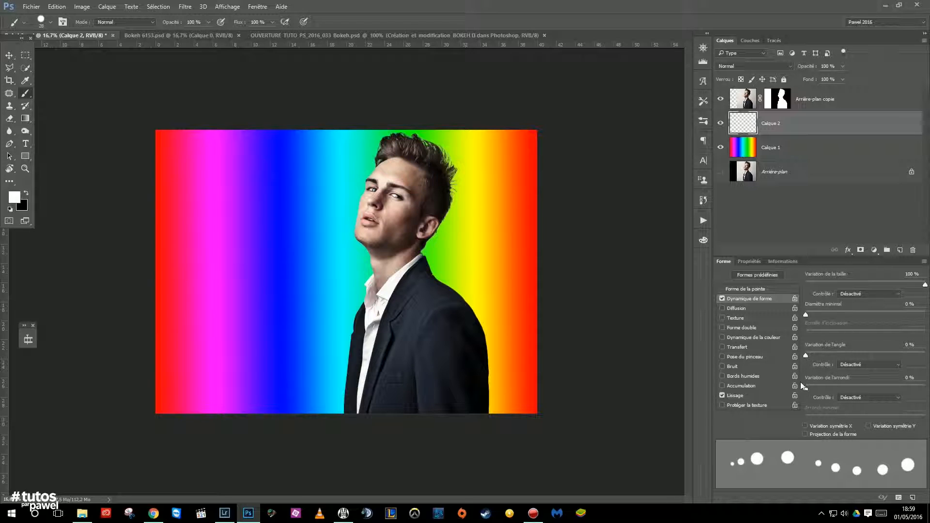
left_click(722, 309)
mouse_move(804, 283)
left_mouse_down()
mouse_move(890, 281)
mouse_move(874, 280)
mouse_move(882, 279)
left_mouse_up()
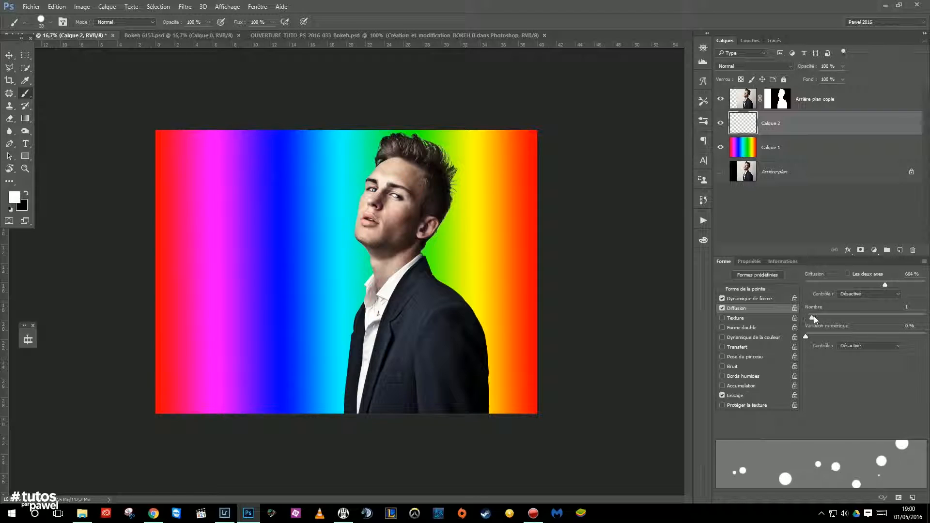
Save the configured brush as a new preset named Bokeh and check it among the brush presets.
left_click(754, 290)
left_click(925, 263)
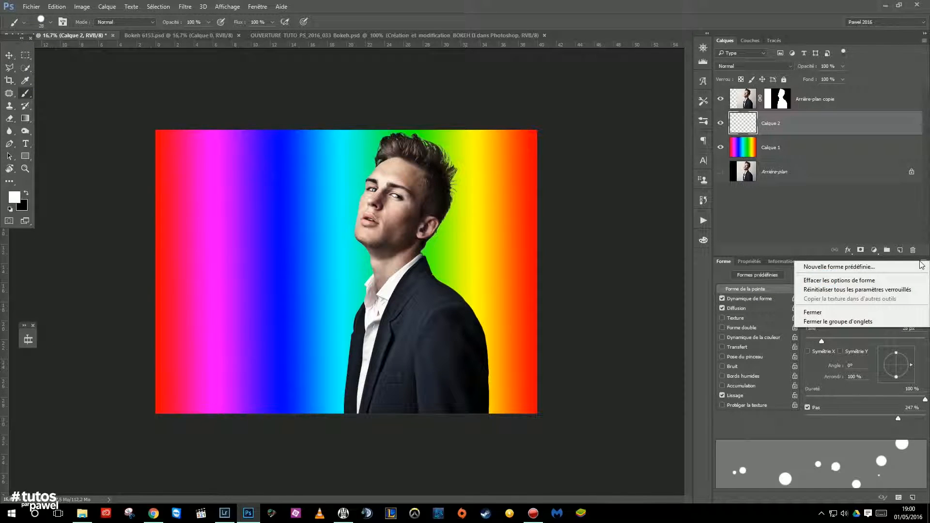
left_click(839, 268)
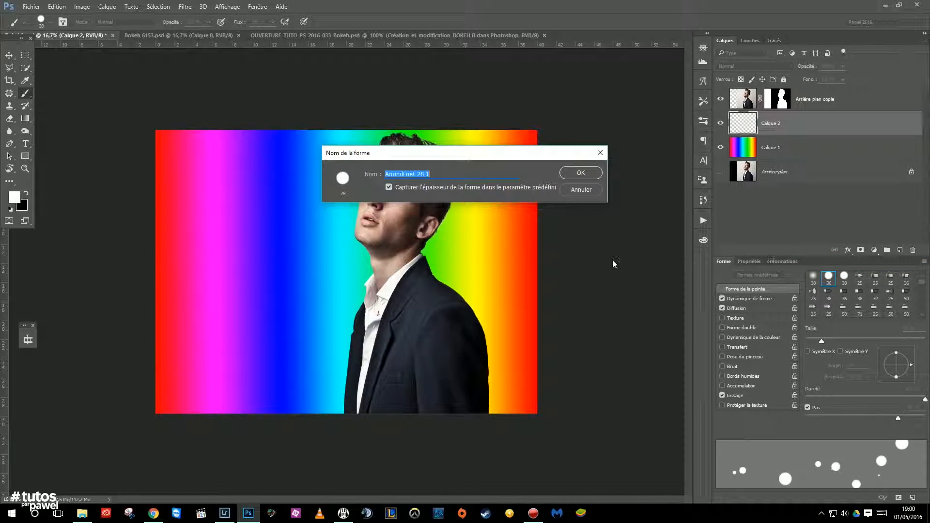
type("Bokeh")
key("Return")
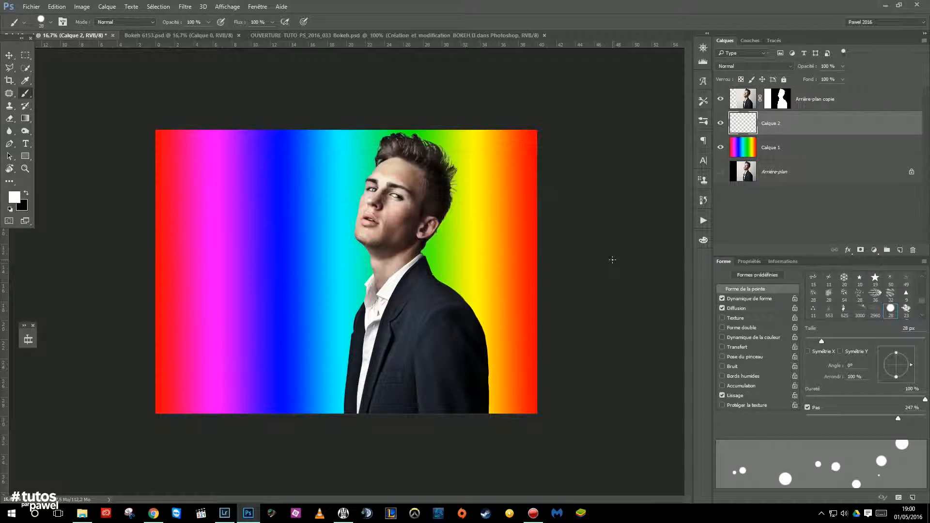
left_click(51, 21)
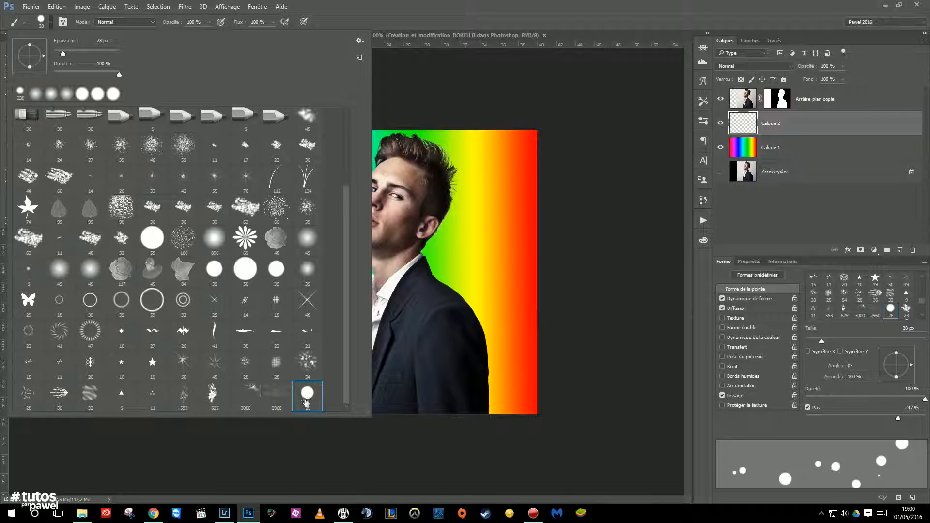
left_click(428, 35)
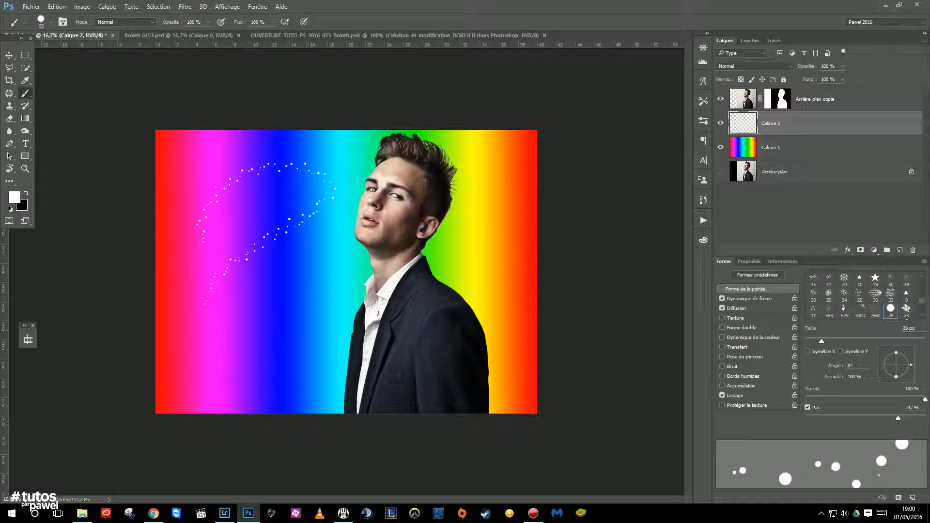
Undo the test stroke, enlarge the brush to 177 px and scatter white dots across the rainbow background.
key("ctrl+z")
left_click_drag(228, 215, 235, 216)
mouse_move(310, 175)
left_mouse_down()
mouse_move(396, 164)
mouse_move(285, 225)
mouse_move(360, 283)
mouse_move(285, 378)
mouse_move(472, 379)
mouse_move(509, 243)
mouse_move(213, 251)
mouse_move(198, 315)
mouse_move(267, 388)
left_mouse_up()
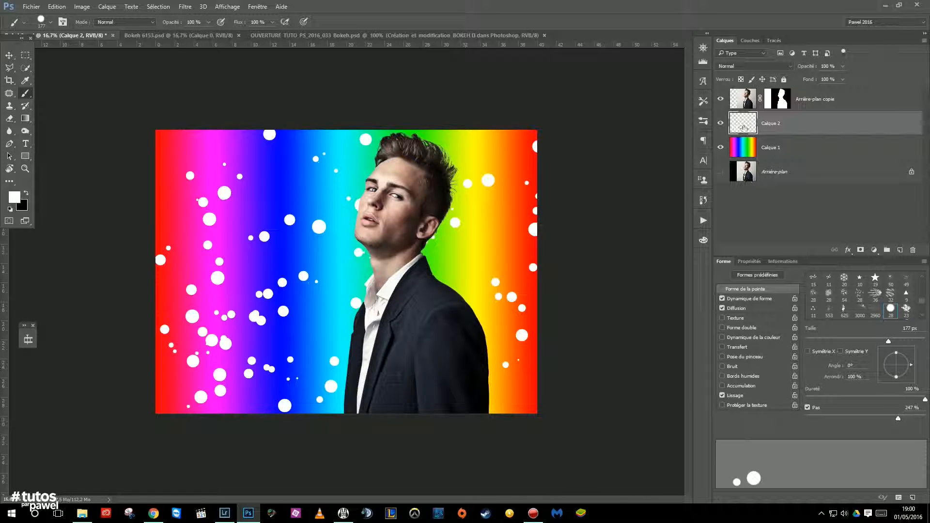
Add a new layer and scatter small white dots around the man with a 45 px brush.
left_click(899, 250)
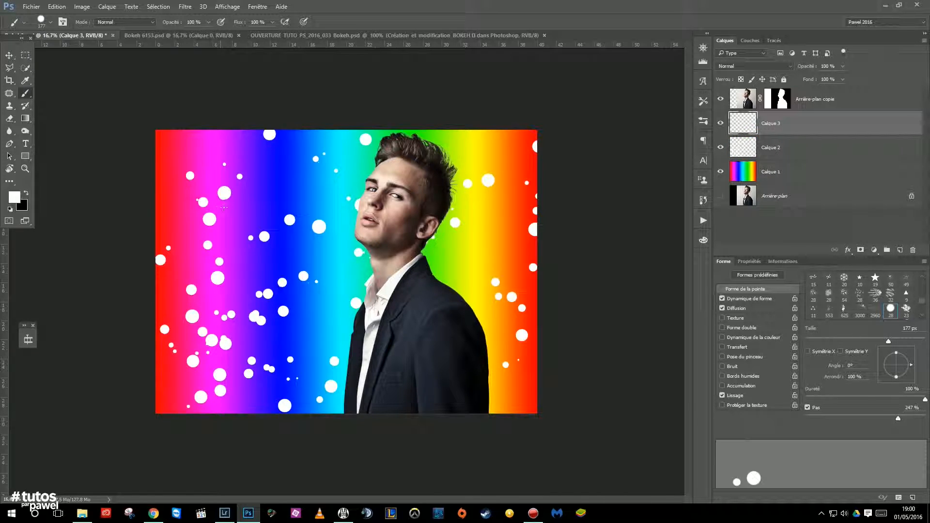
mouse_move(268, 195)
left_mouse_down()
mouse_move(268, 162)
mouse_move(295, 190)
mouse_move(356, 189)
mouse_move(259, 264)
left_mouse_up()
left_click_drag(270, 410, 317, 335)
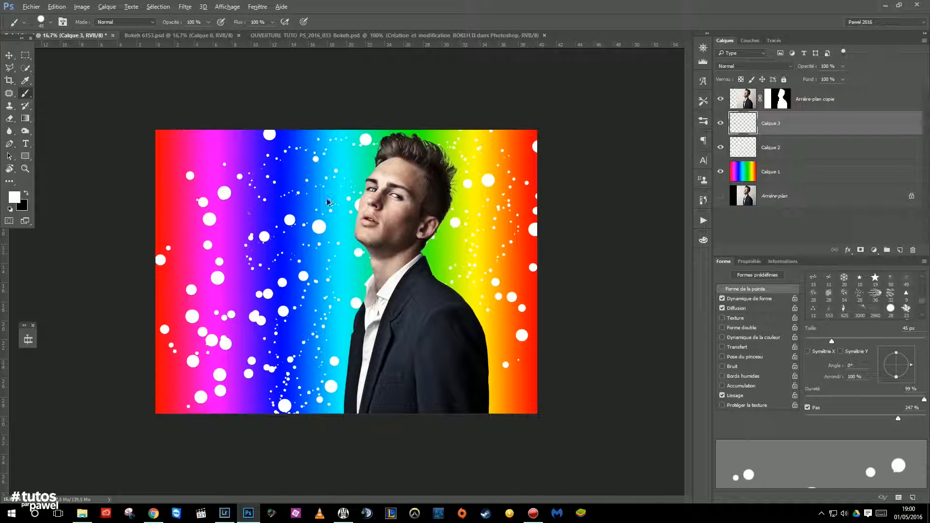
Add another layer and scatter large white dots over the background with a 472 px brush.
left_click(899, 250)
left_click_drag(299, 218, 318, 218)
mouse_move(530, 162)
left_mouse_down()
mouse_move(176, 174)
mouse_move(196, 244)
mouse_move(393, 260)
mouse_move(261, 378)
mouse_move(557, 289)
mouse_move(328, 181)
mouse_move(279, 133)
mouse_move(284, 391)
mouse_move(206, 367)
mouse_move(242, 446)
left_mouse_up()
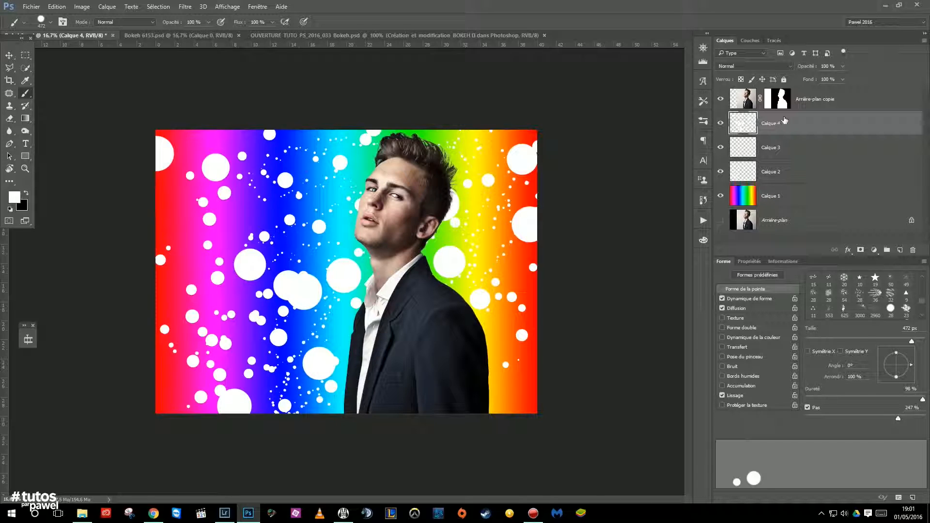
Convert the three dot layers and the rainbow gradient layer together into one smart object.
left_click(802, 199, "shift")
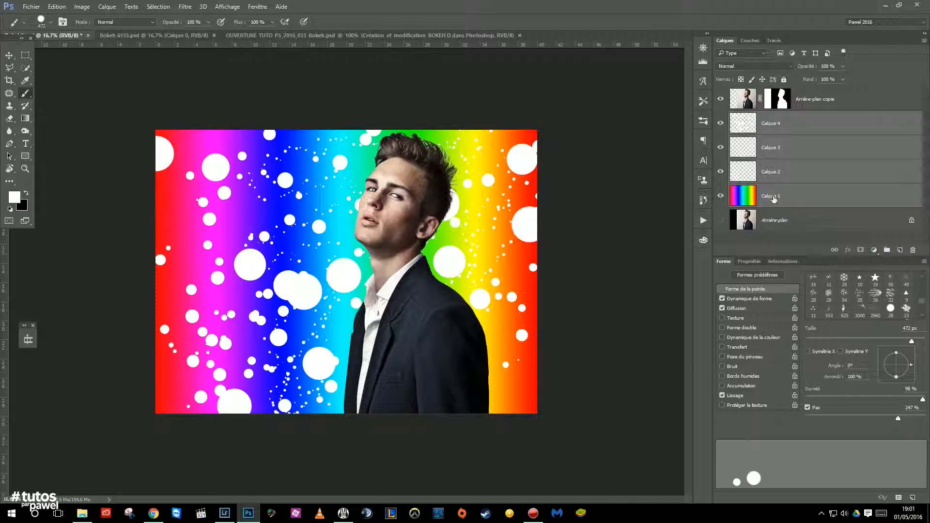
right_click(792, 131)
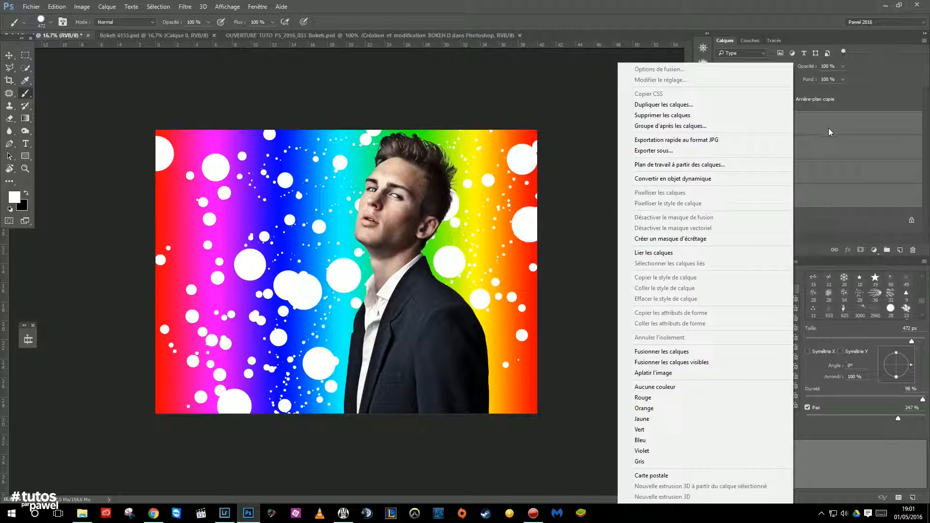
left_click(707, 179)
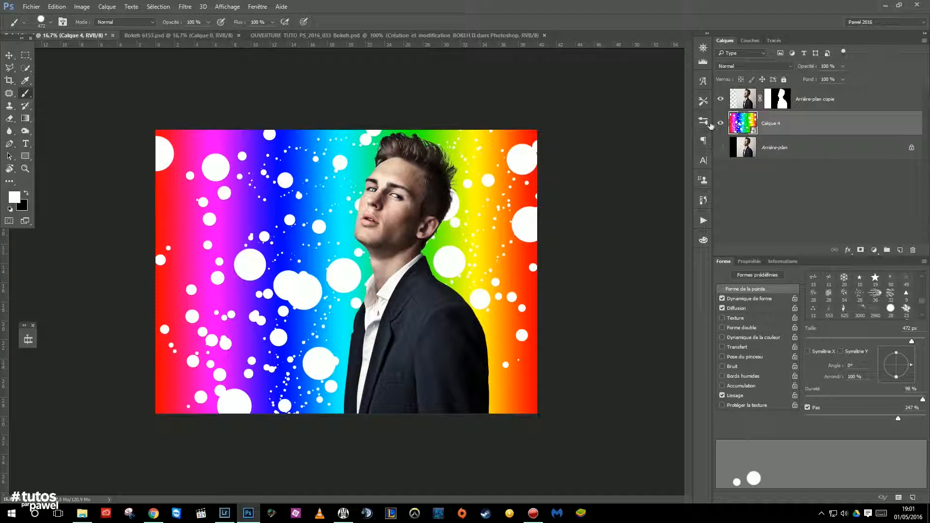
Open the smart object's contents and compare its separate layers with the main portrait document.
double_click(736, 124)
left_click(727, 123)
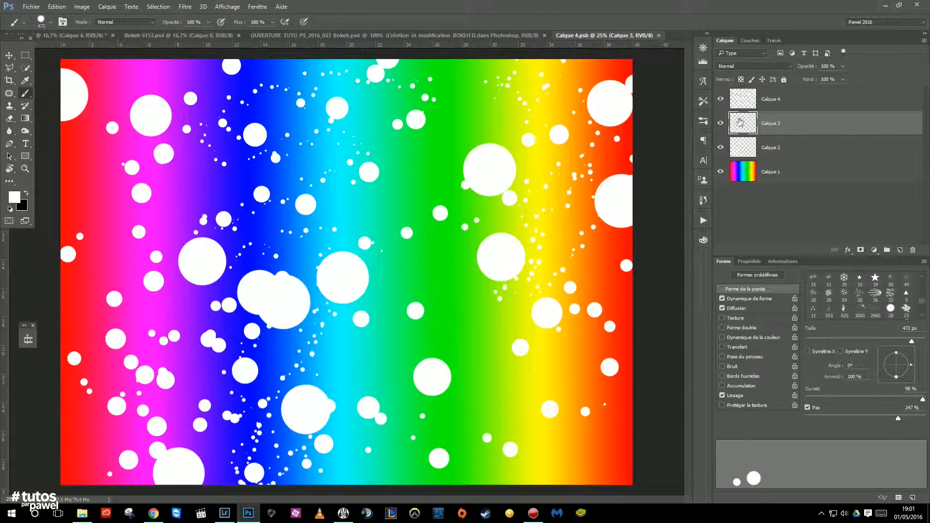
left_click(109, 37)
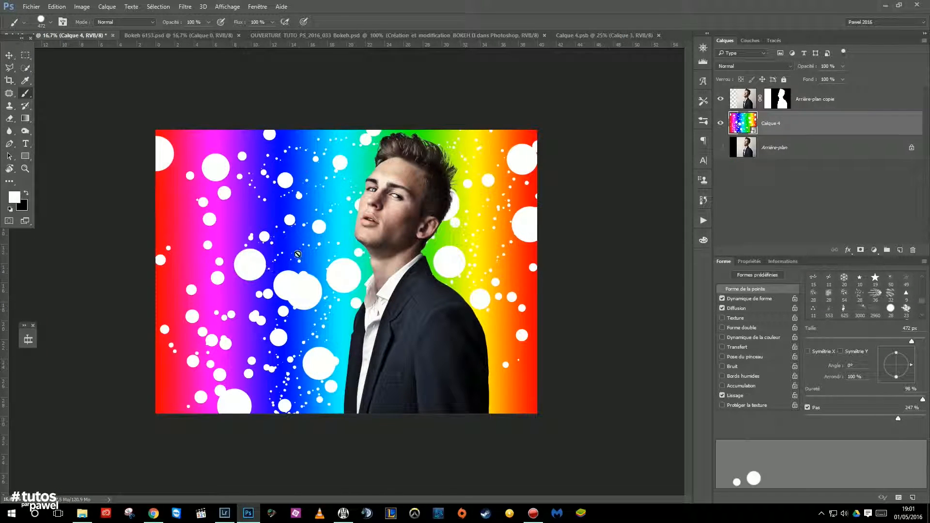
left_click(581, 35)
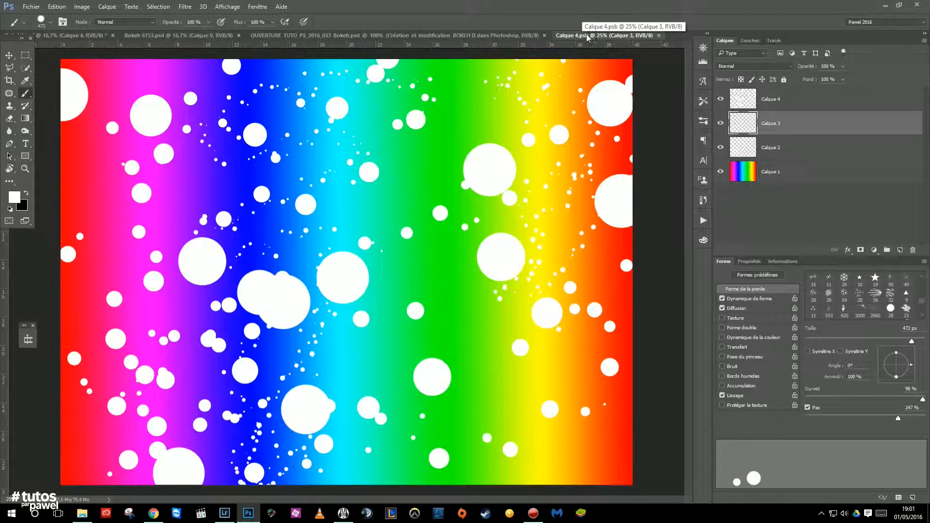
left_click(73, 36)
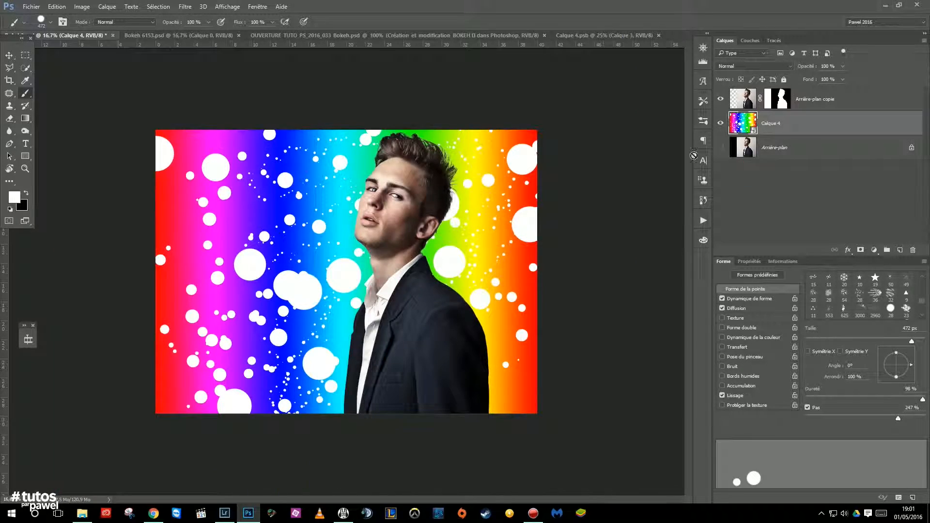
left_click(594, 34)
Float the portrait document in its own window and view it alongside the smart object's document.
left_click_drag(83, 33, 304, 89)
left_click(441, 50)
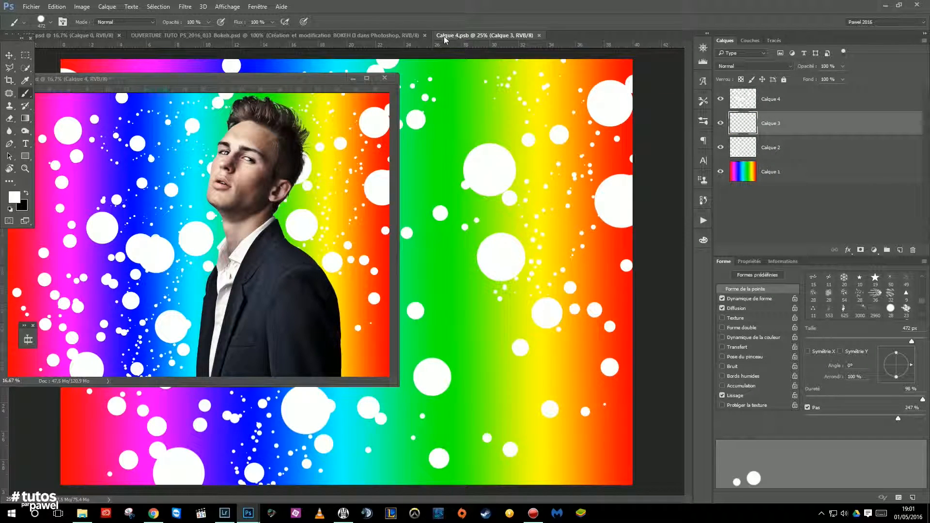
left_click(300, 80)
left_click(460, 36)
left_click_drag(298, 80, 22, 414)
left_click(460, 36)
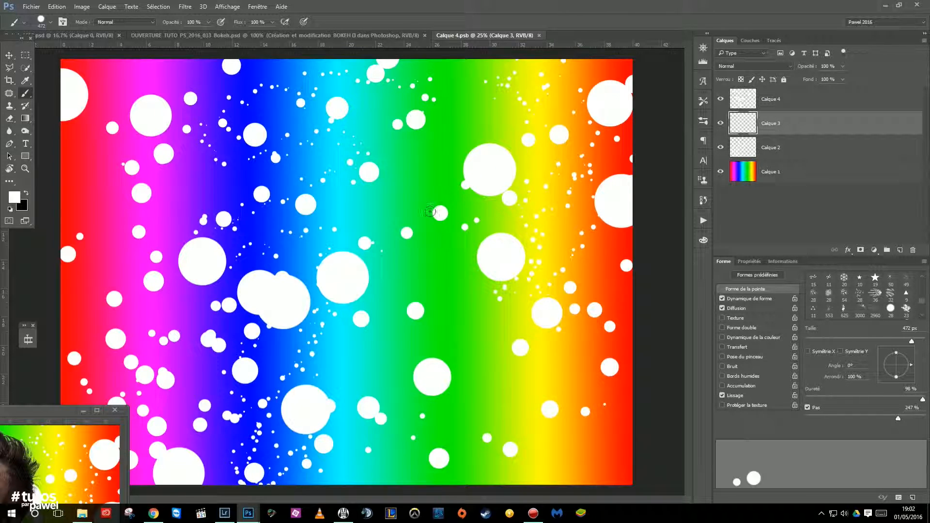
left_click_drag(34, 415, 496, 116)
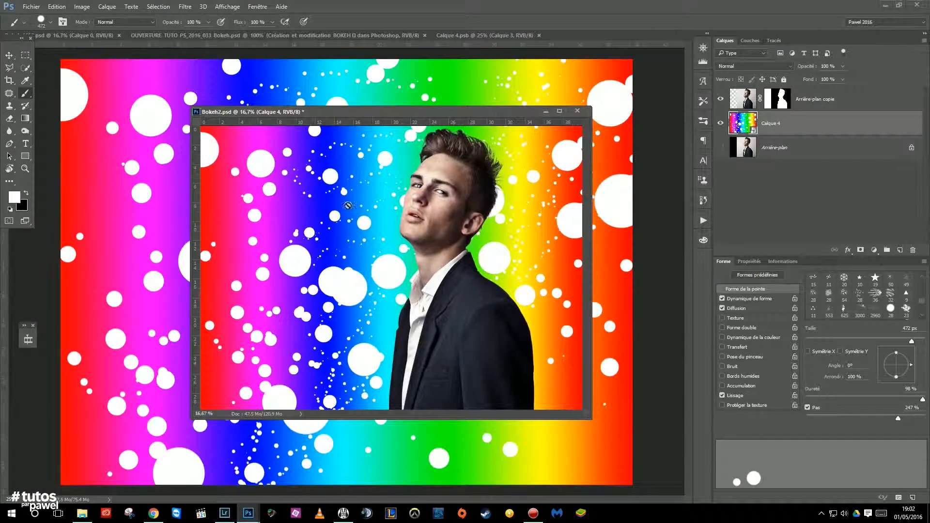
left_click_drag(434, 114, 233, 231)
left_click(490, 50)
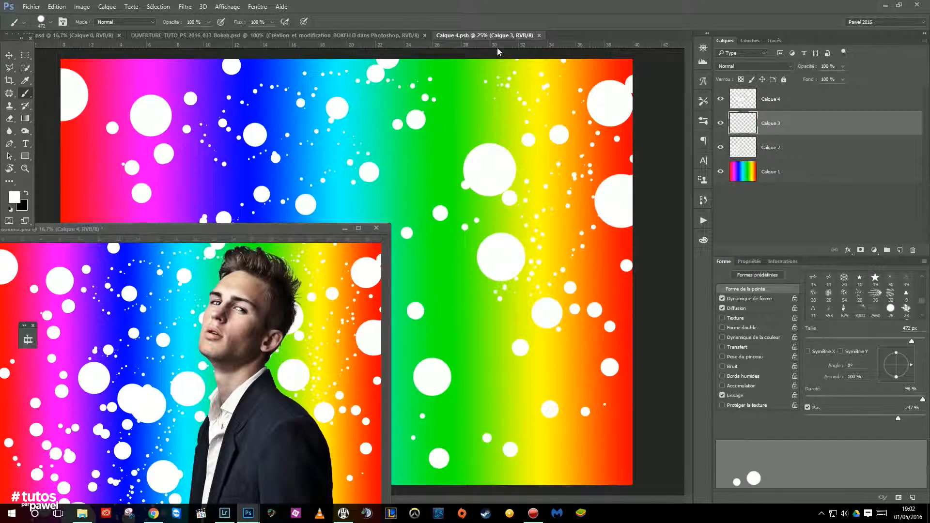
Maximise the floating portrait window and switch it to full screen mode with the menu bar.
left_click_drag(250, 229, 476, 82)
left_click(592, 82)
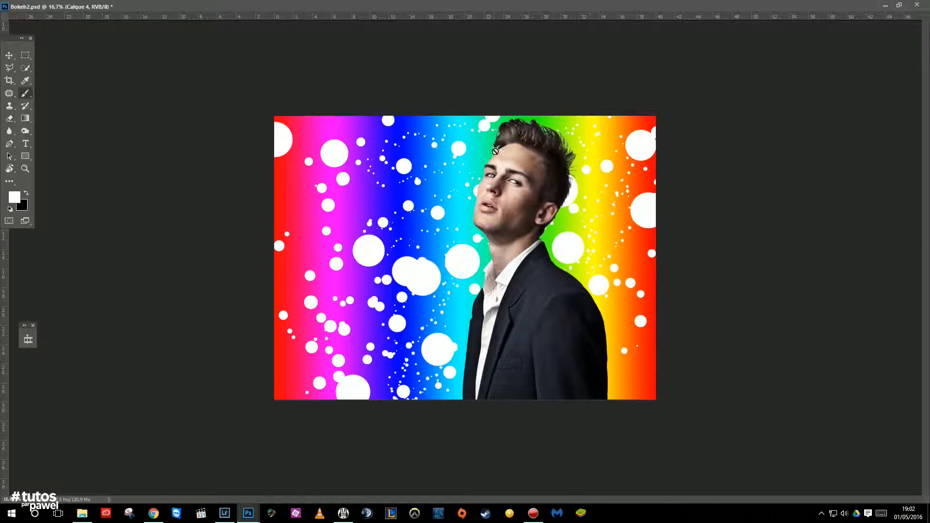
key("Tab")
key("Tab")
key("f")
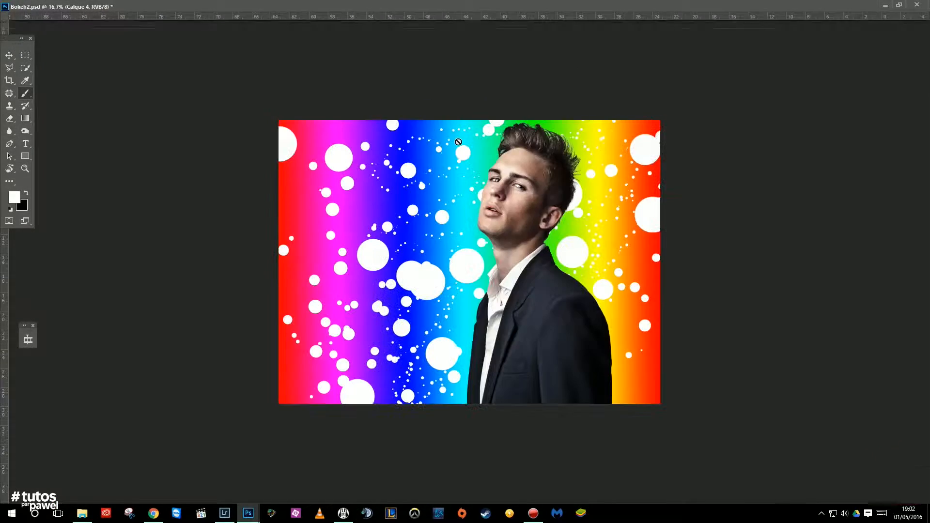
key("f")
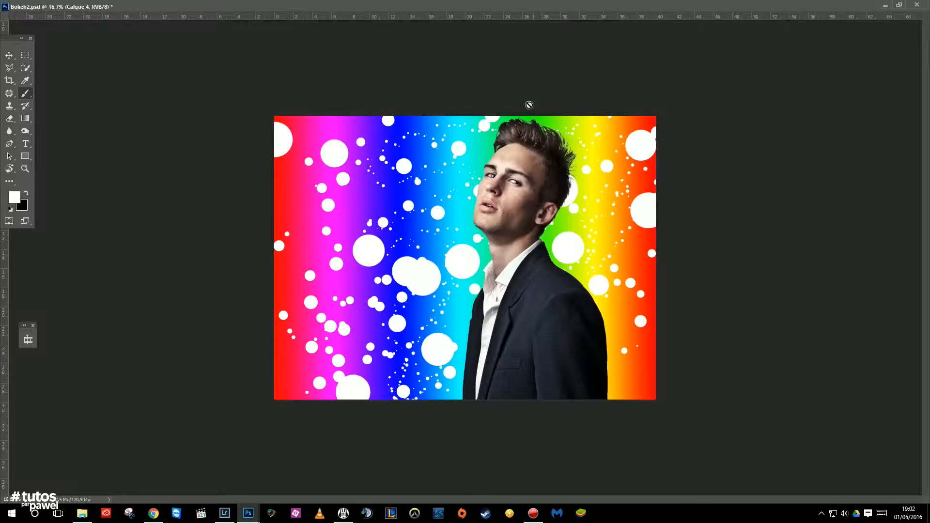
key("f")
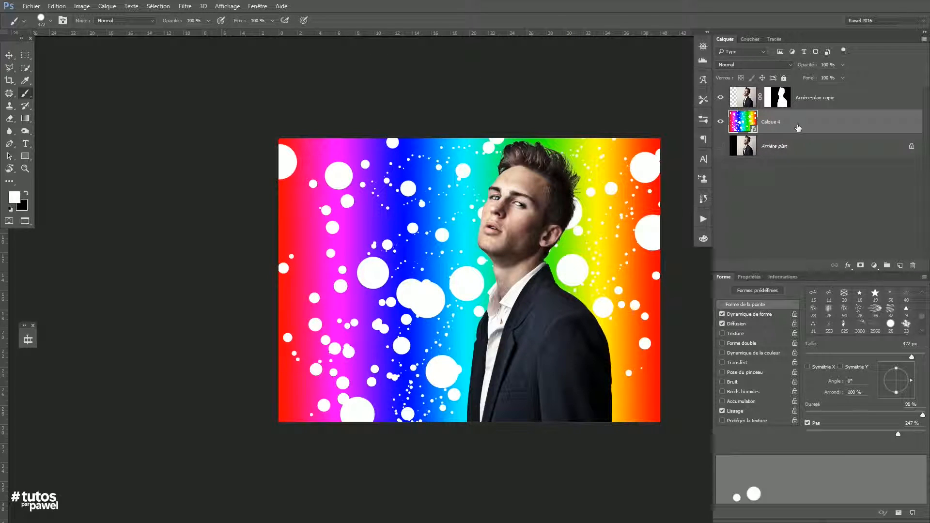
Apply a Field Blur (Flou de profondeur de champ) to the Calque 4 smart object with the blur set to 91 px.
left_click(190, 7)
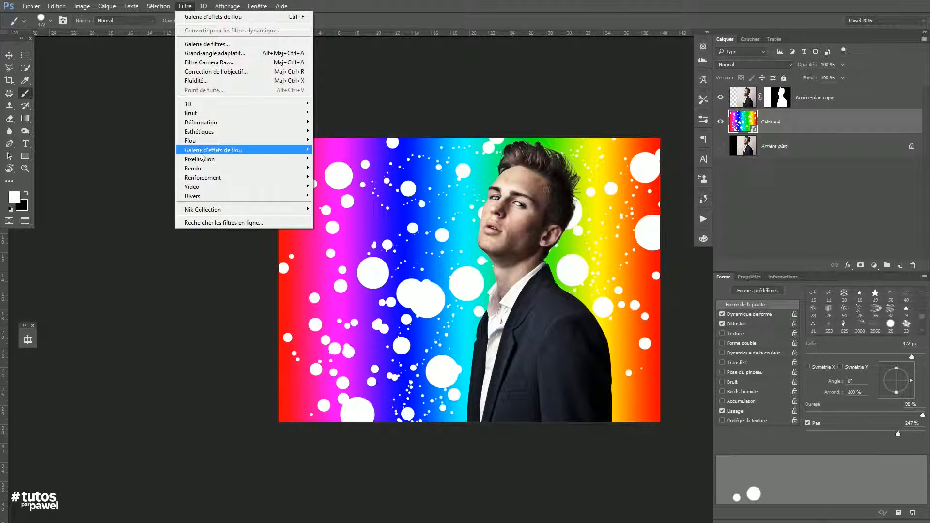
mouse_move(202, 153)
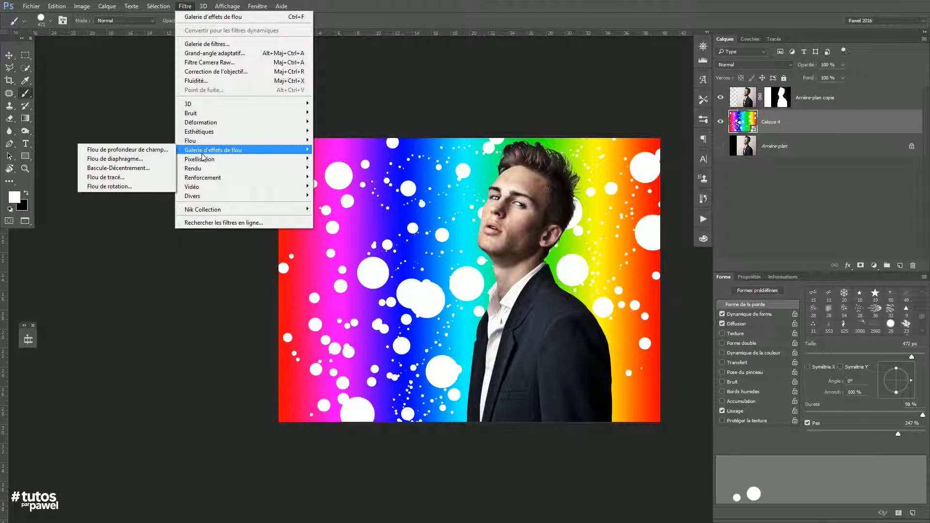
left_click(117, 150)
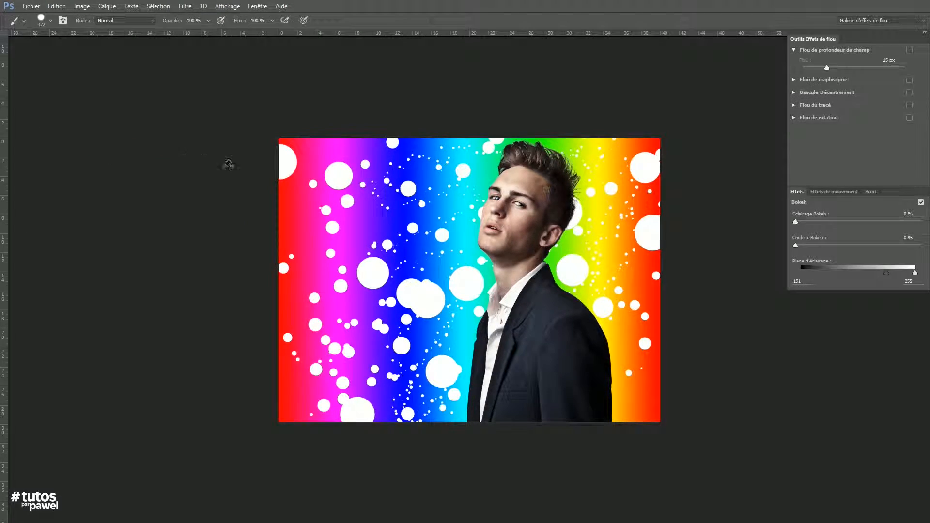
left_click_drag(829, 66, 853, 65)
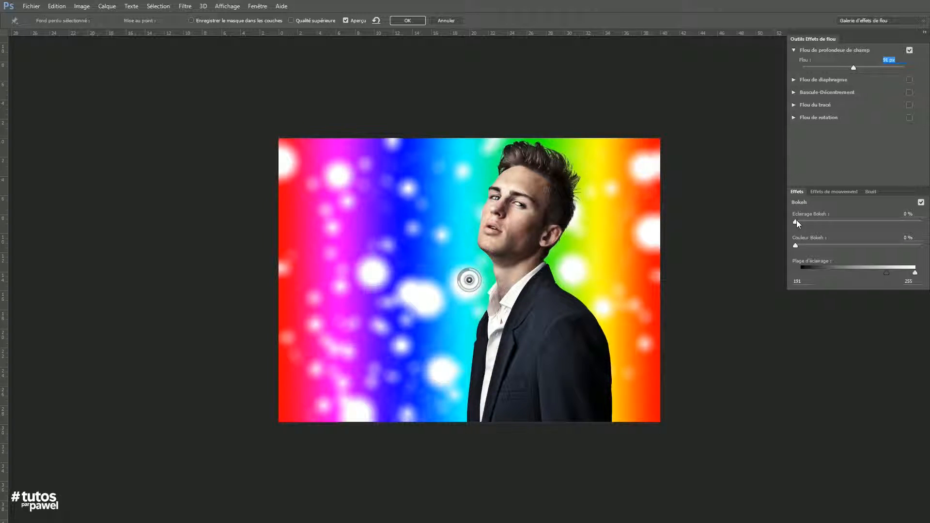
Set the bokeh light to 51 % and the light range to 216–255, and apply the blur filter.
left_click_drag(796, 218, 856, 221)
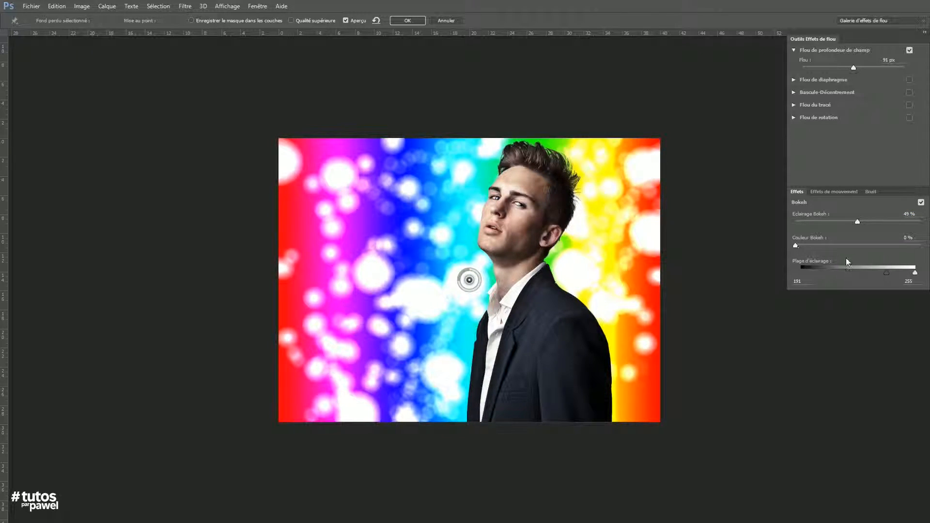
mouse_move(884, 271)
left_mouse_down()
mouse_move(861, 269)
mouse_move(915, 271)
mouse_move(896, 274)
left_mouse_up()
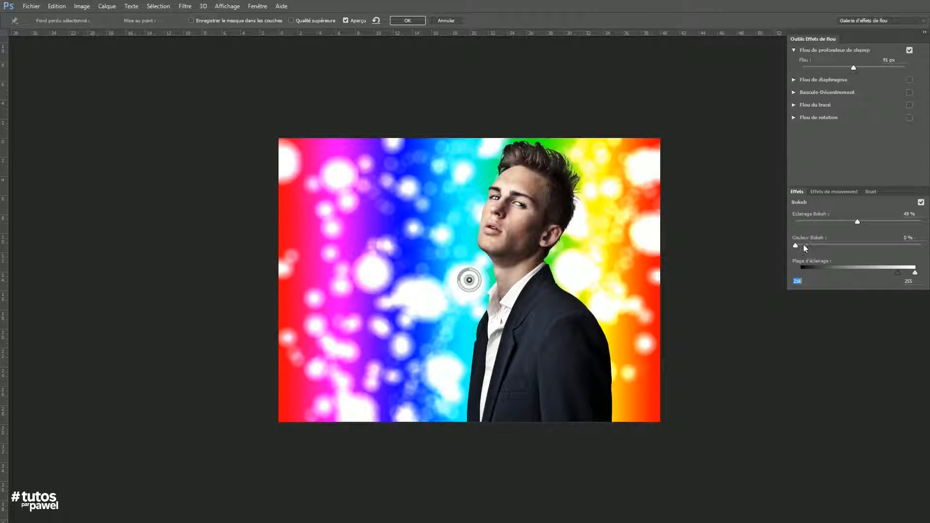
mouse_move(795, 245)
left_mouse_down()
mouse_move(829, 246)
mouse_move(794, 247)
left_mouse_up()
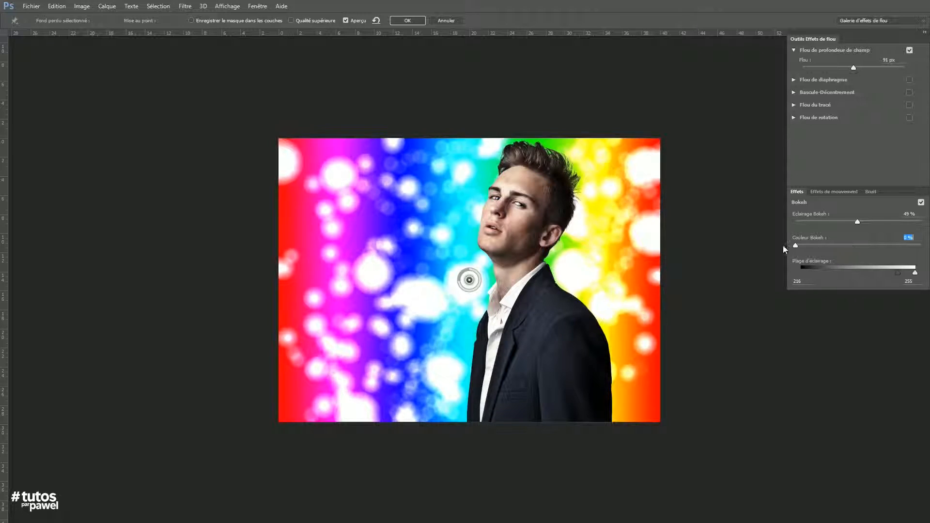
mouse_move(857, 223)
left_mouse_down()
mouse_move(843, 222)
mouse_move(859, 221)
left_mouse_up()
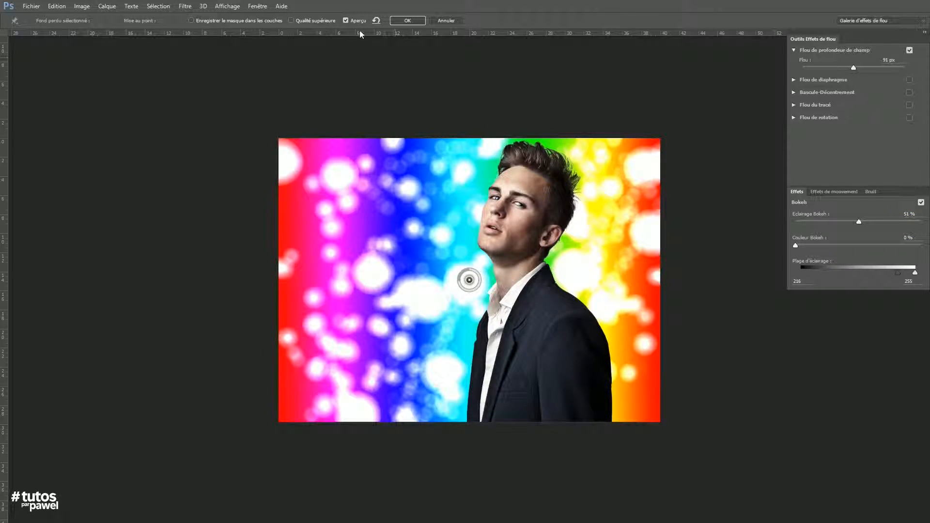
left_click(401, 21)
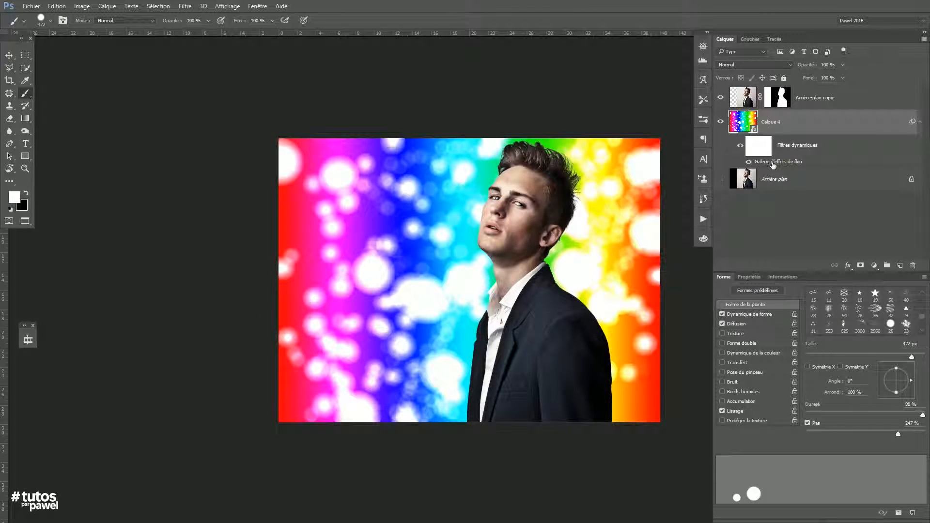
left_click(184, 5)
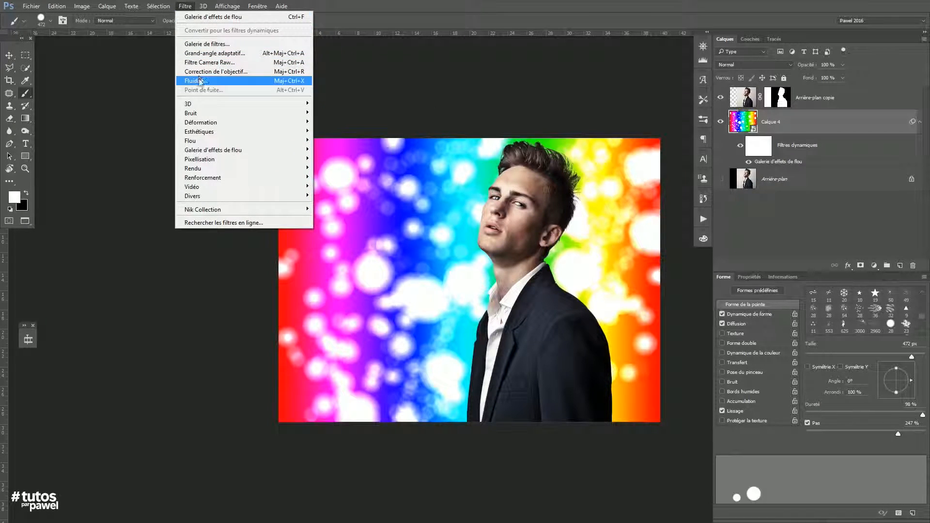
mouse_move(236, 150)
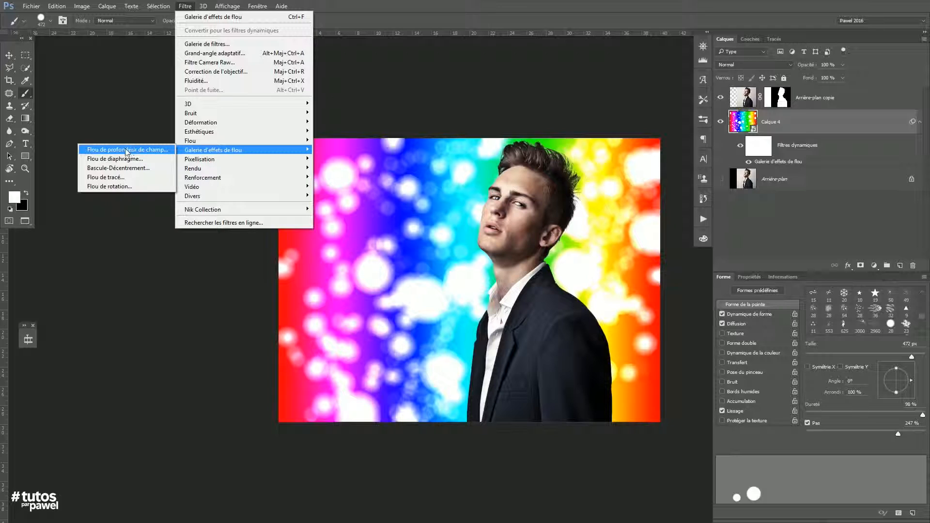
left_click(443, 18)
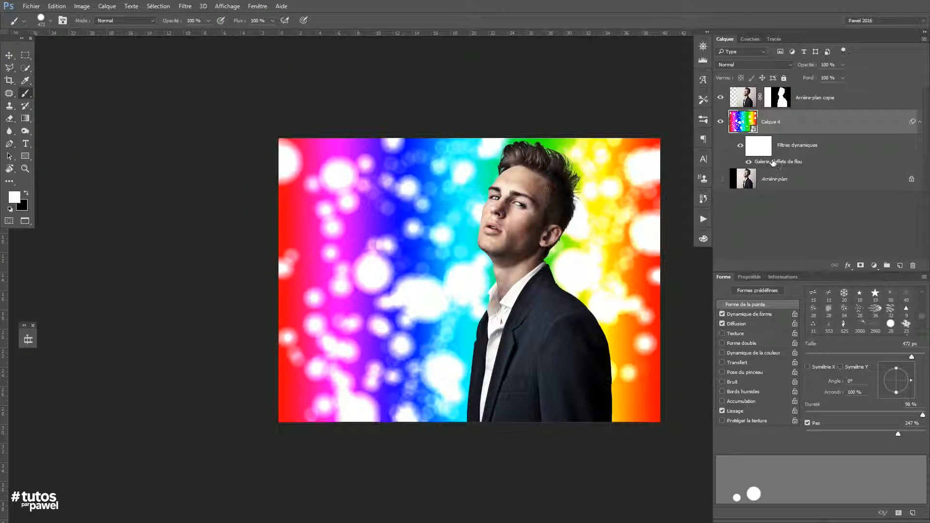
Reopen the blur gallery smart filter on Calque 4 and increase the field blur to about 135 px.
double_click(773, 162)
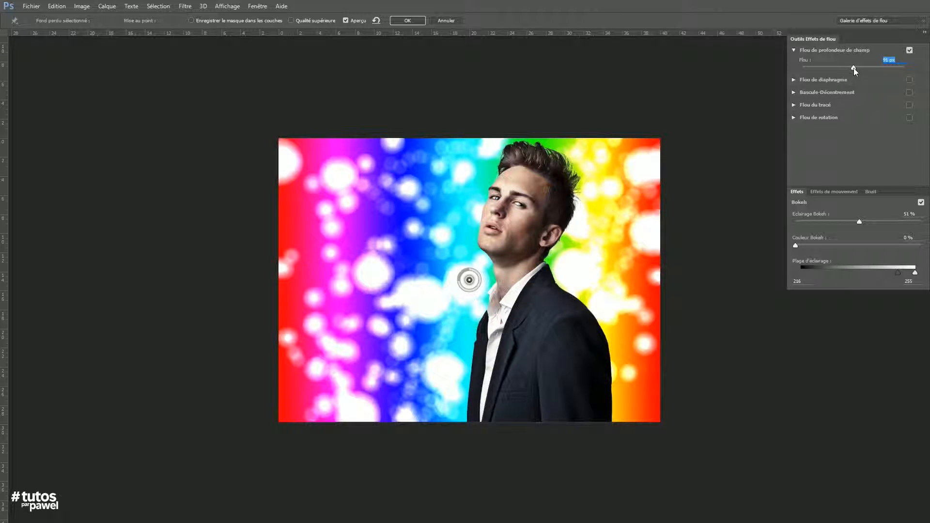
mouse_move(852, 67)
left_mouse_down()
mouse_move(835, 65)
mouse_move(876, 65)
mouse_move(860, 60)
left_mouse_up()
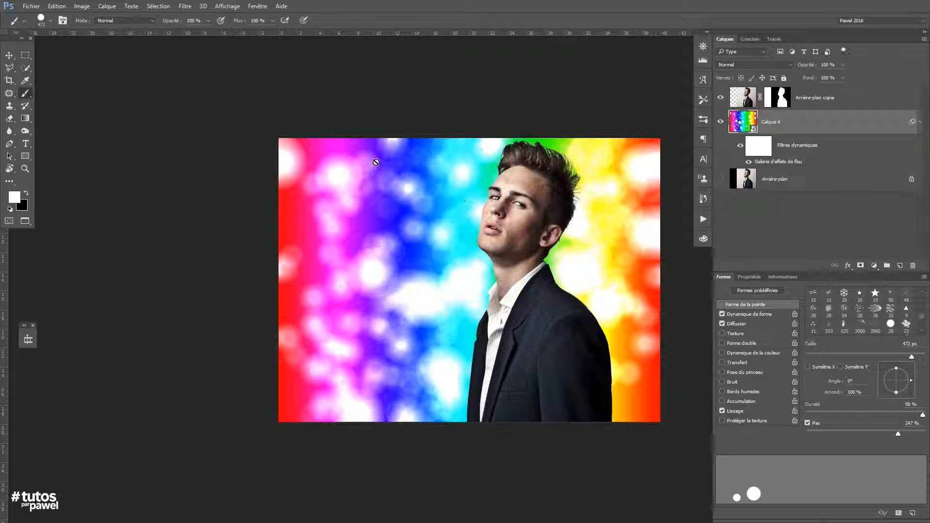
Cycle the portrait document through the full screen modes and return it to the standard screen mode.
key("f")
key("f")
key("f")
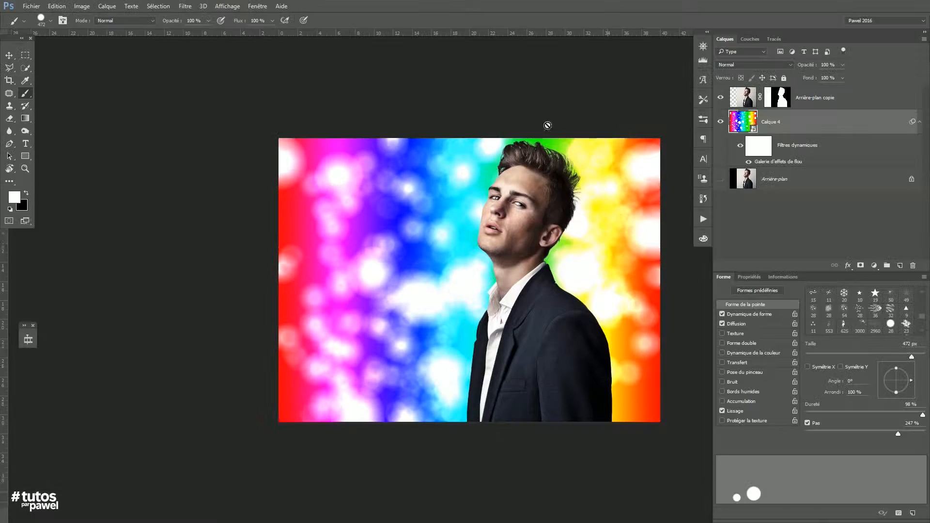
left_click_drag(501, 188, 390, 179)
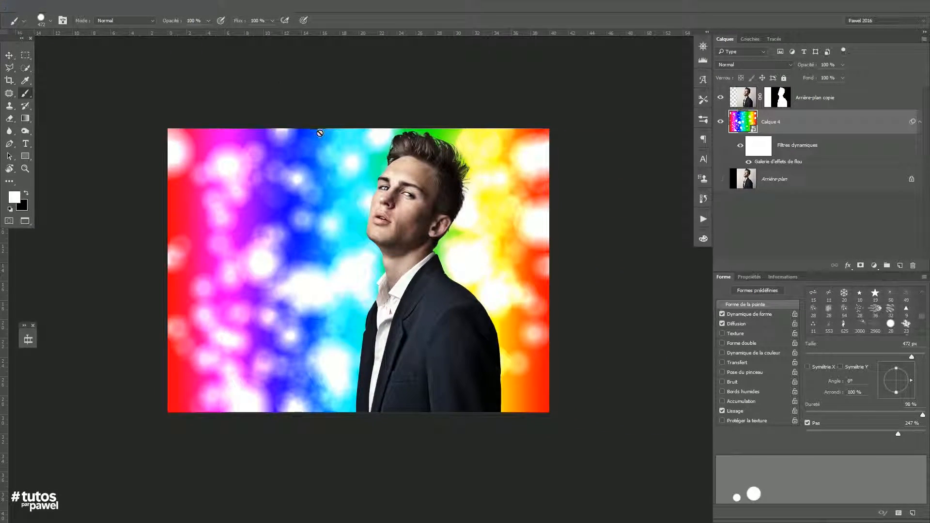
key("f")
key("f")
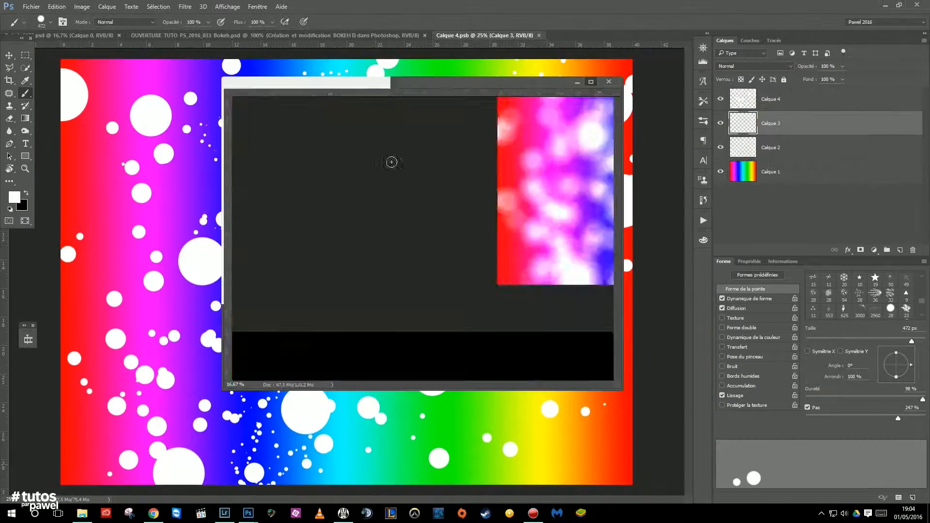
Float the smart object document Calque 4.psb in its own window beside the portrait and zoom it to 16.7 %.
left_click_drag(362, 81, 166, 170)
left_click(8, 53)
left_click_drag(505, 35, 409, 45)
key("ctrl+minus")
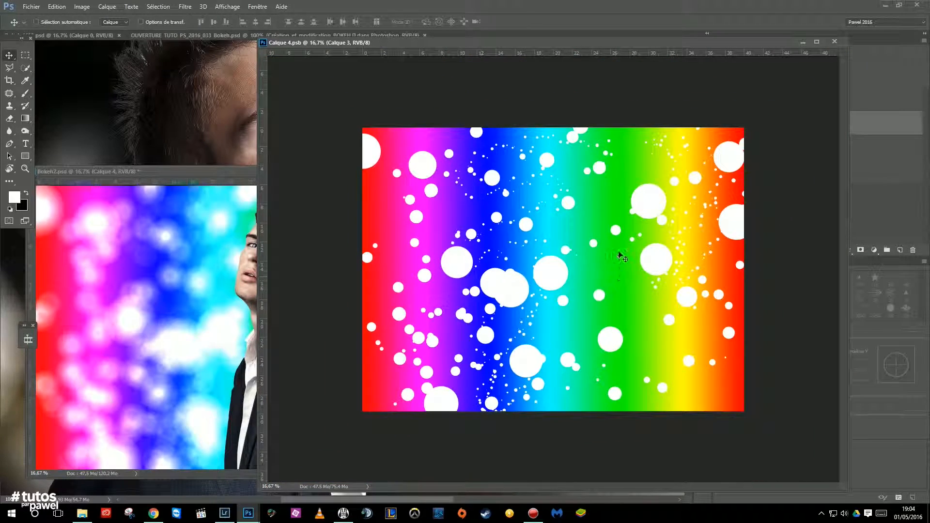
left_click_drag(636, 47, 492, 48)
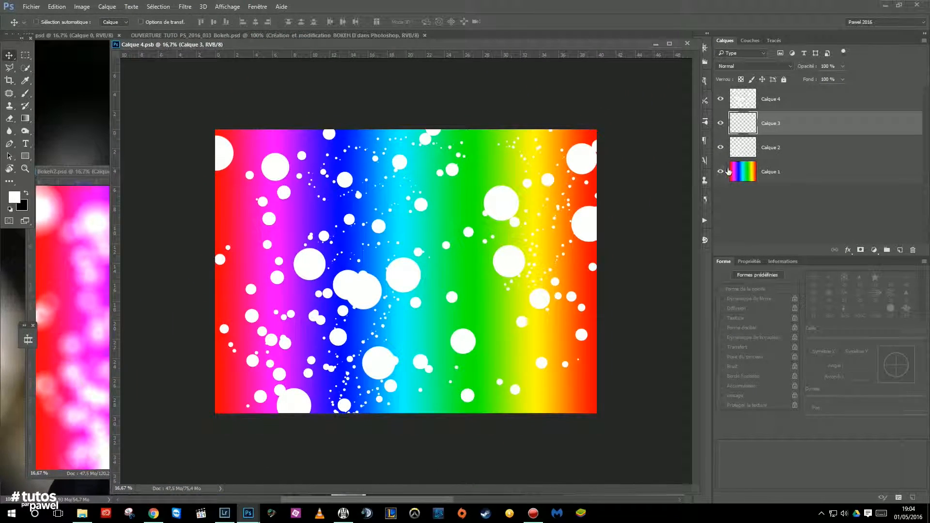
Paste the night river cityscape photo above the rainbow gradient layer in Calque 4.psb, and delete the gradient layer.
left_click(741, 172)
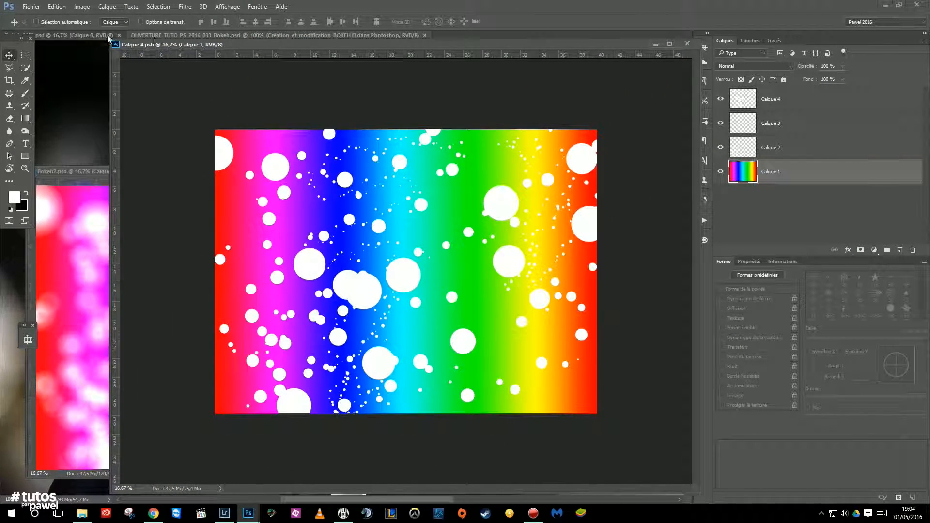
left_click(73, 35)
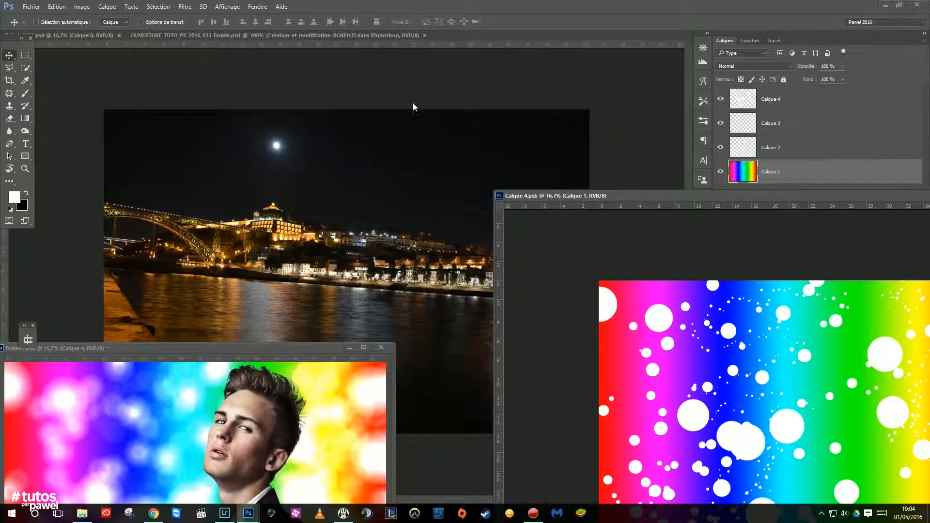
left_click(365, 204)
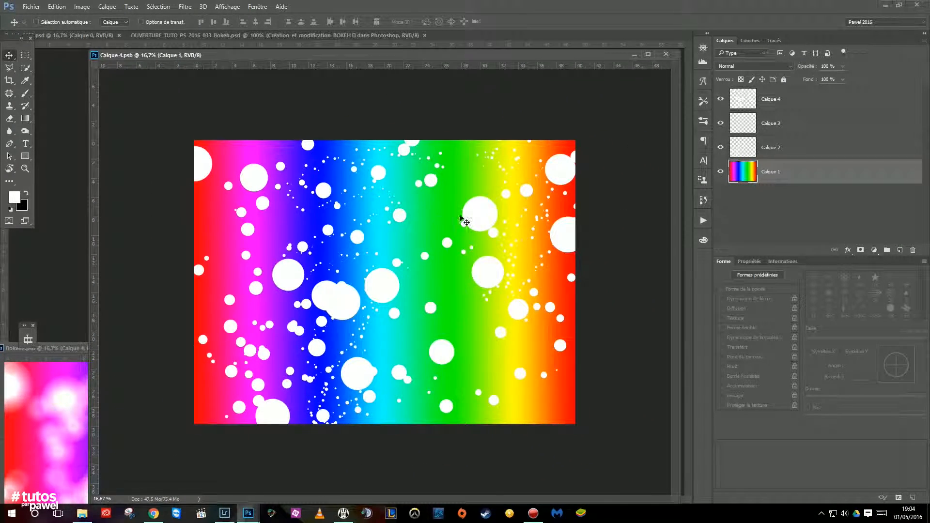
key("ctrl+v")
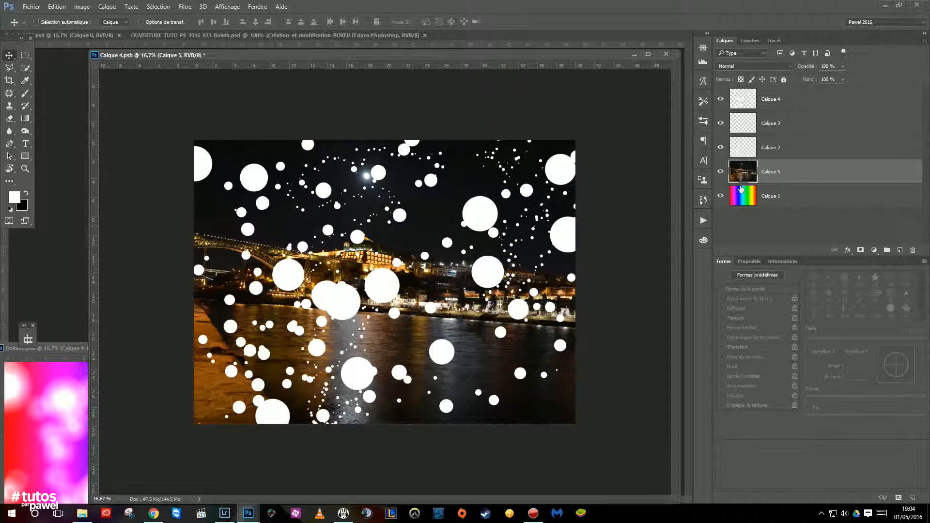
left_click_drag(735, 201, 912, 251)
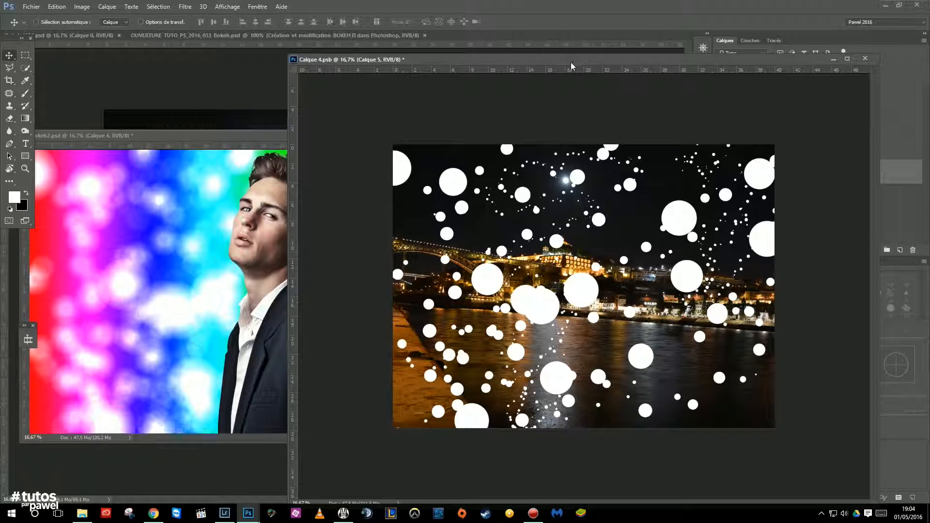
Save Calque 4.psb to update the smart object in the portrait document.
left_click(31, 6)
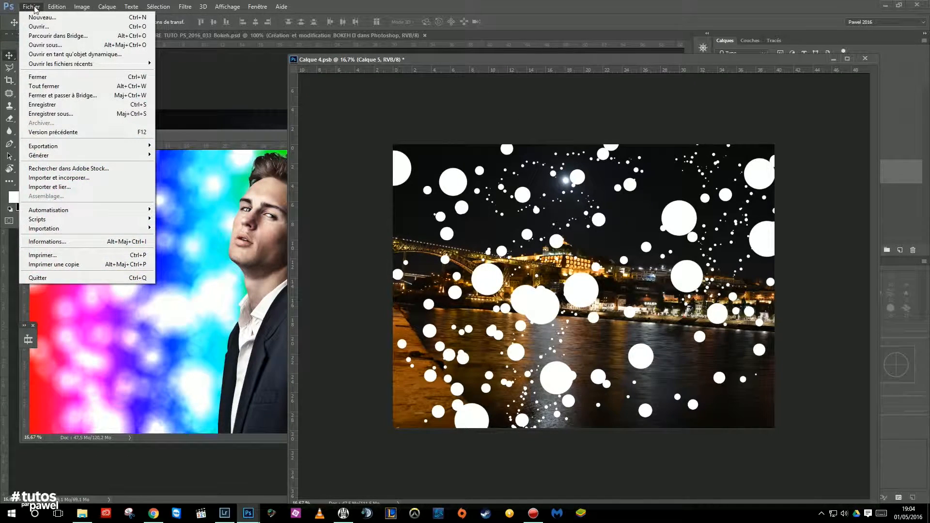
left_click(33, 8)
left_click_drag(409, 58, 346, 66)
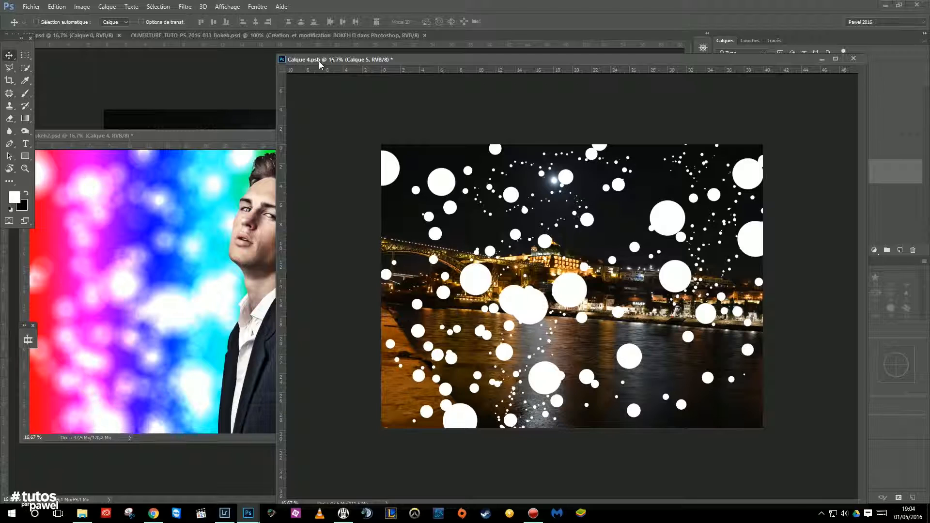
key("ctrl+s")
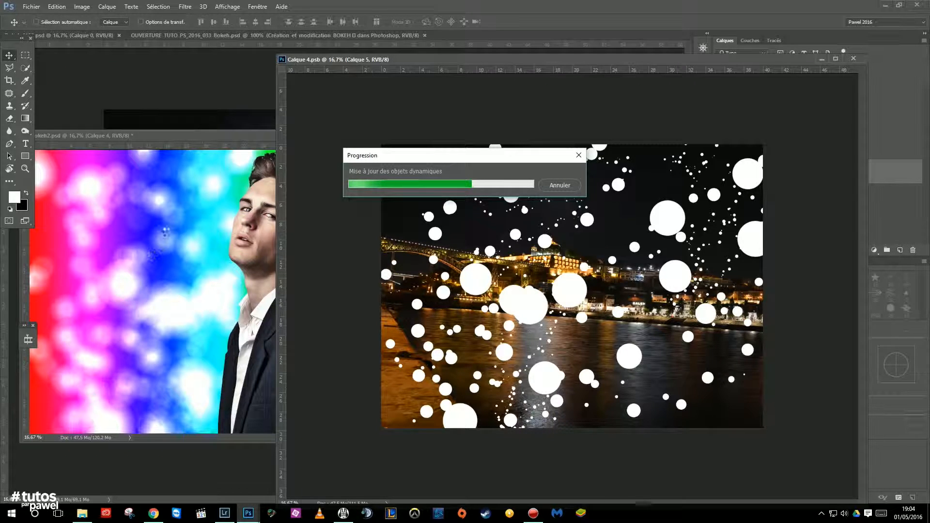
Bring the Bokeh2.psd window to the front, enlarge it, and arrange it above the smart object's window.
left_click_drag(224, 145, 342, 104)
left_click_drag(535, 406, 700, 463)
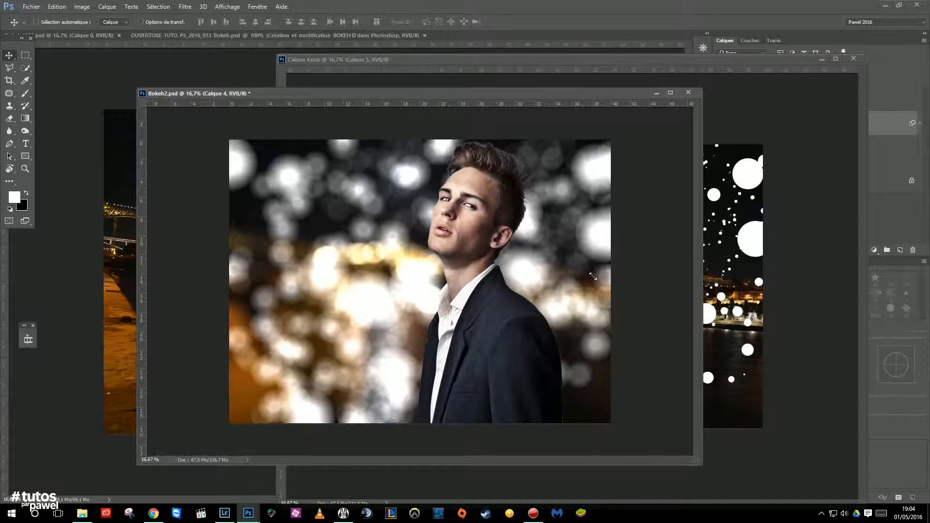
left_click_drag(472, 95, 374, 110)
left_click_drag(592, 59, 476, 341)
left_click_drag(461, 108, 486, 75)
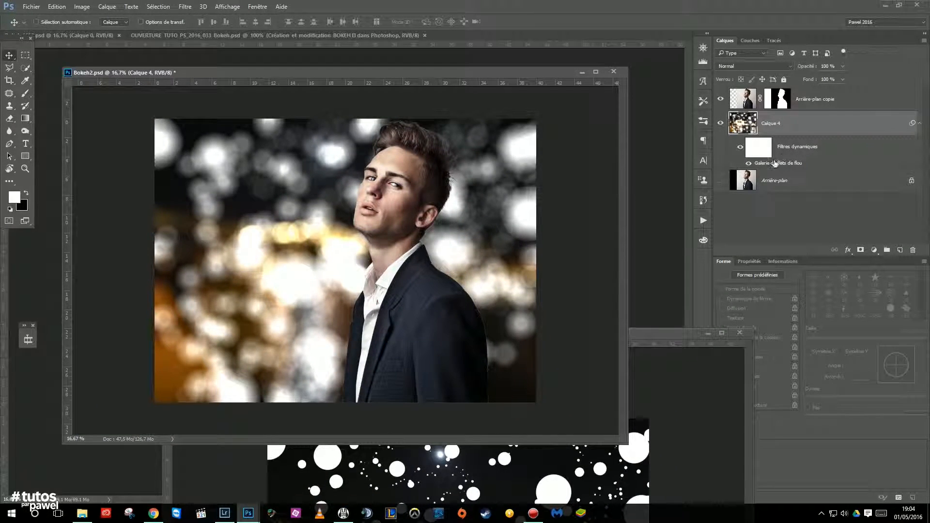
Reopen the blur gallery smart filter on Calque 4 and set the field blur to 110 px and bokeh light to 46 %.
double_click(770, 164)
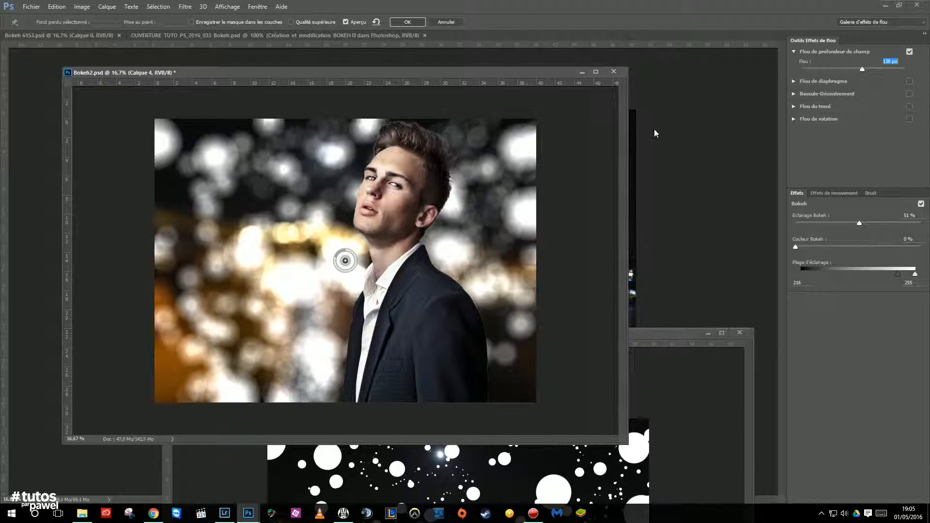
mouse_move(487, 75)
left_mouse_down()
mouse_move(410, 288)
mouse_move(391, 375)
mouse_move(487, 68)
mouse_move(476, 75)
left_mouse_up()
left_click_drag(862, 69, 857, 70)
left_click_drag(858, 223, 853, 221)
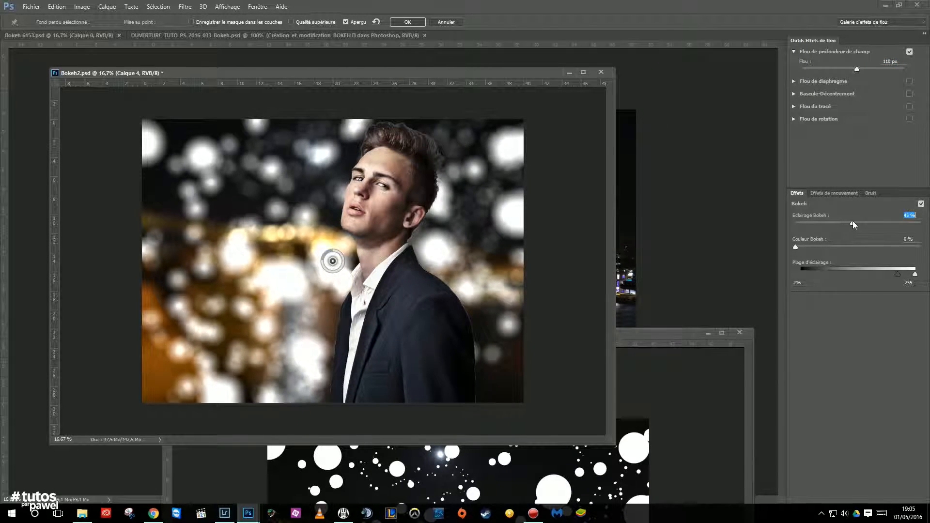
Narrow the bokeh light range to 237–243 and apply the filter changes.
mouse_move(897, 277)
left_mouse_down()
mouse_move(876, 274)
mouse_move(911, 276)
left_mouse_up()
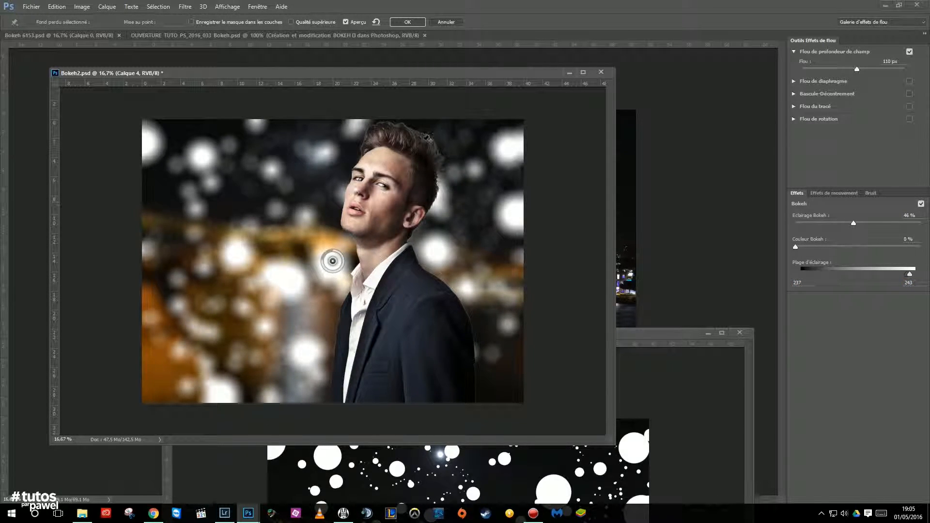
left_click_drag(447, 73, 477, 78)
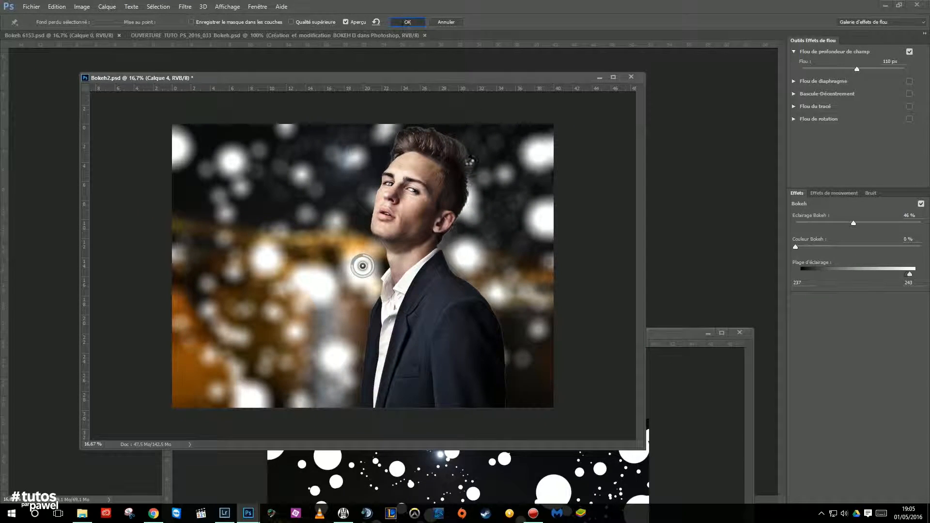
key("Return")
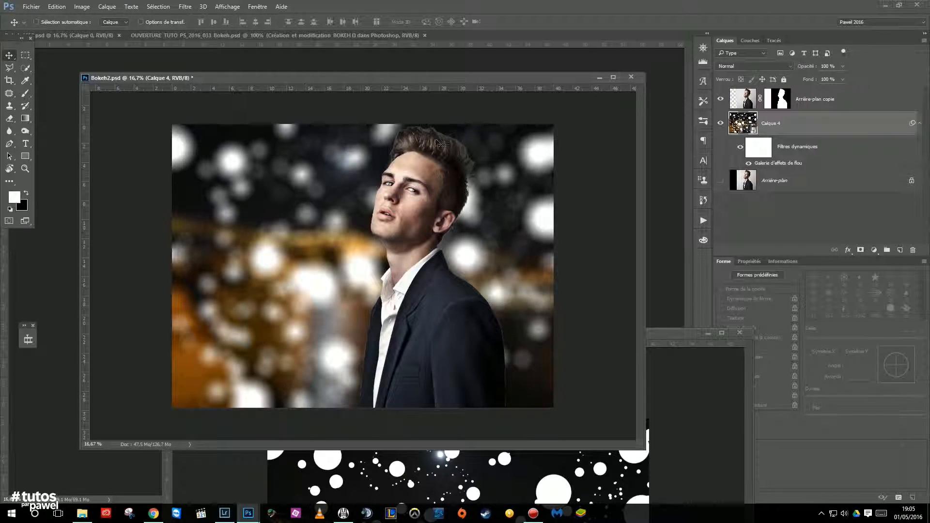
mouse_move(415, 81)
left_mouse_down()
mouse_move(430, 76)
mouse_move(418, 82)
left_mouse_up()
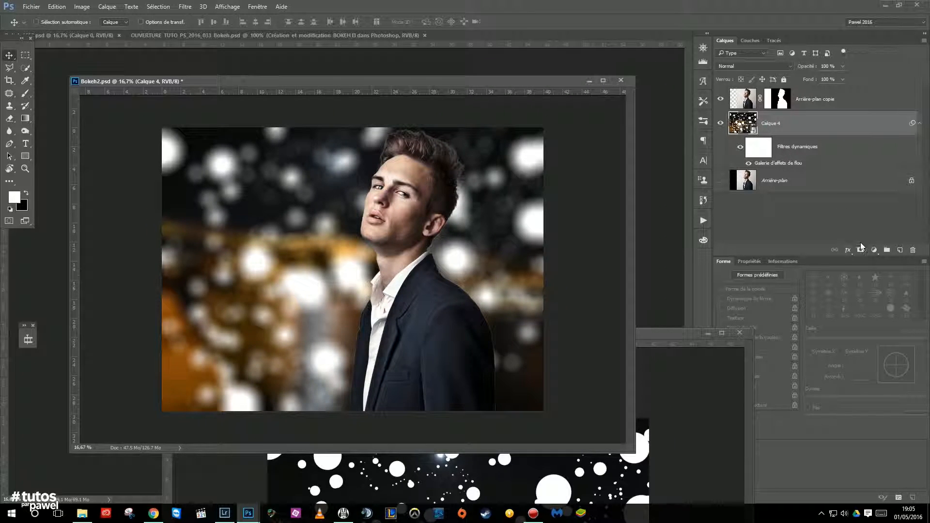
Add a black-filled layer directly above the hidden Arrière-plan layer and a white layer mask on Calque 4.
left_click(749, 182)
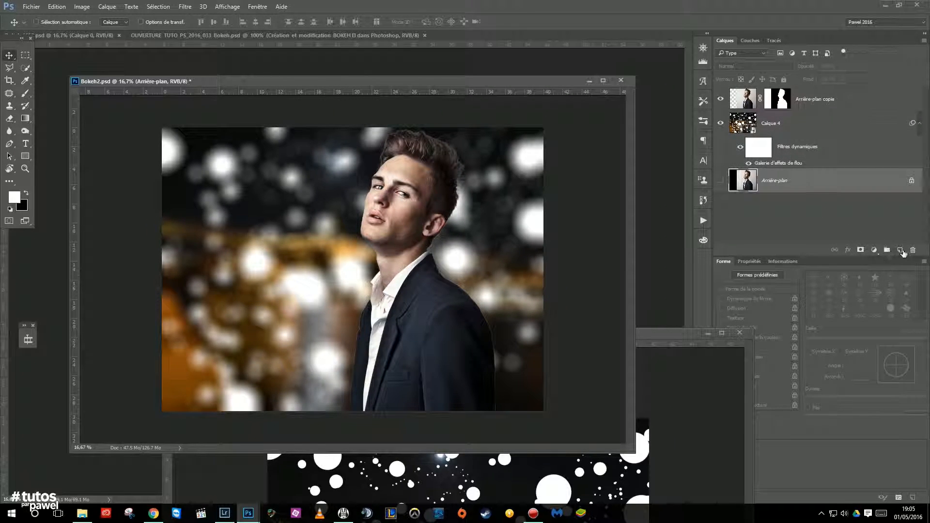
left_click(899, 250)
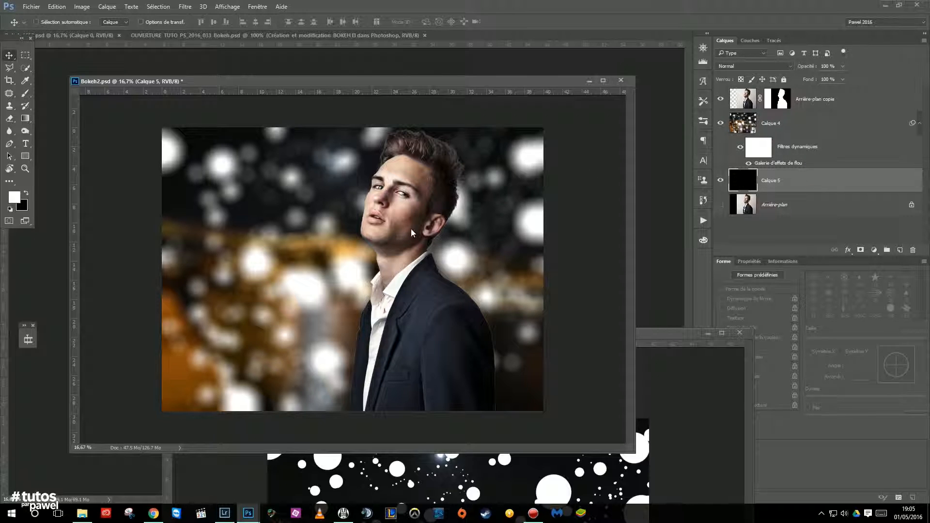
left_click(756, 123)
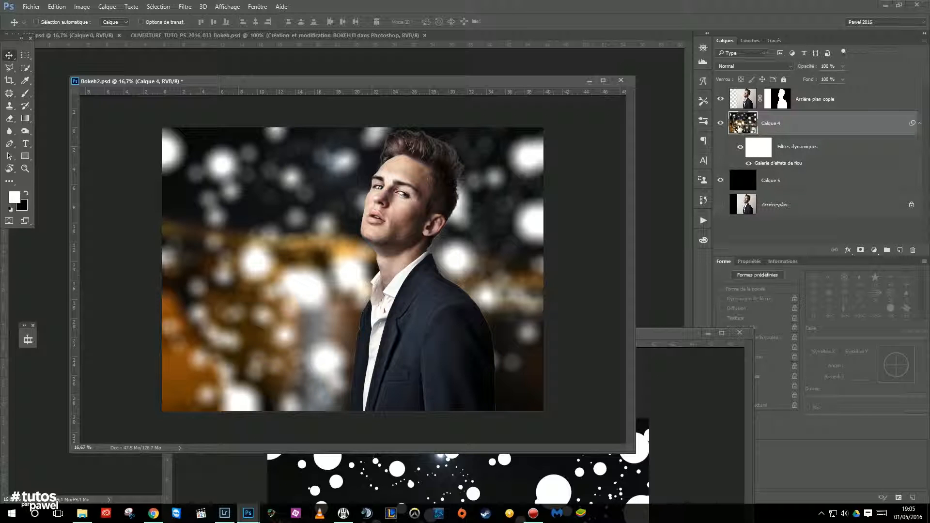
left_click_drag(494, 81, 521, 72)
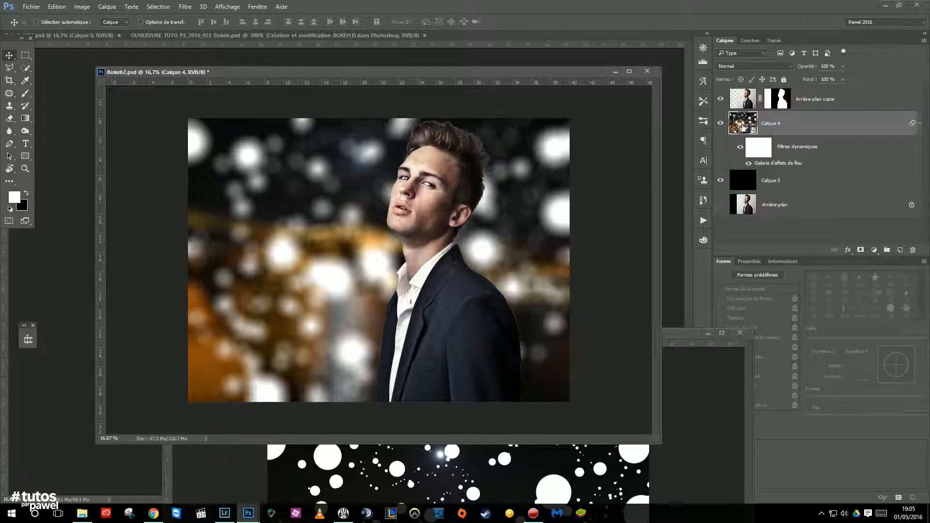
left_click(859, 250)
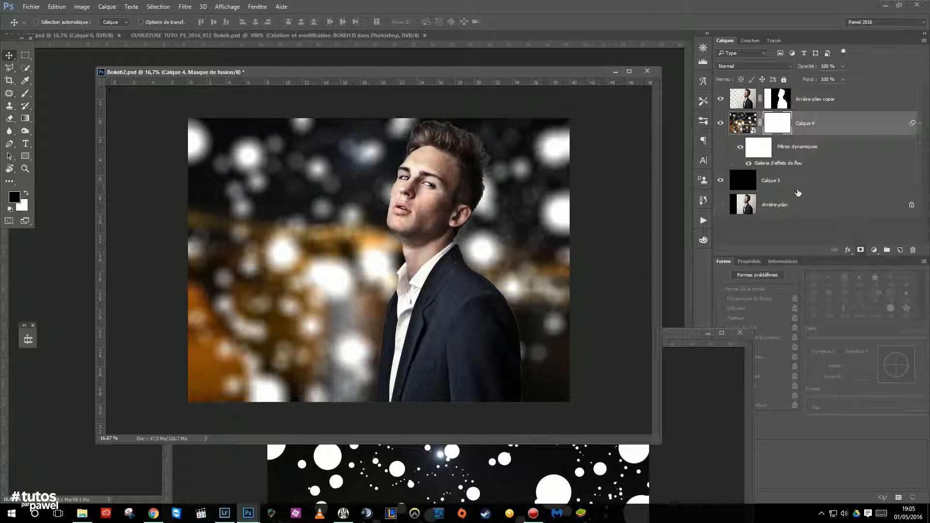
Choose the Brush tool with the basic soft round tip at 0 % hardness.
left_click(26, 93)
left_click(49, 21)
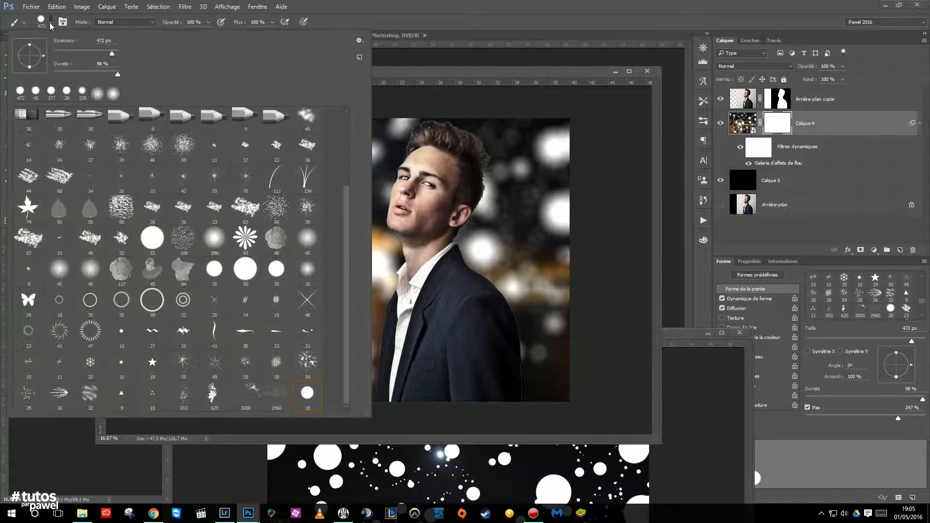
left_click_drag(348, 202, 349, 121)
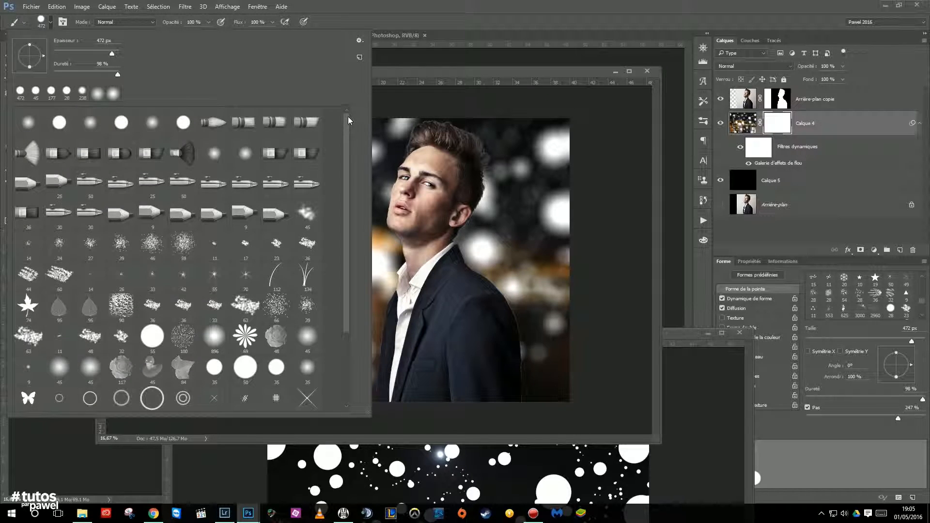
left_click(27, 122)
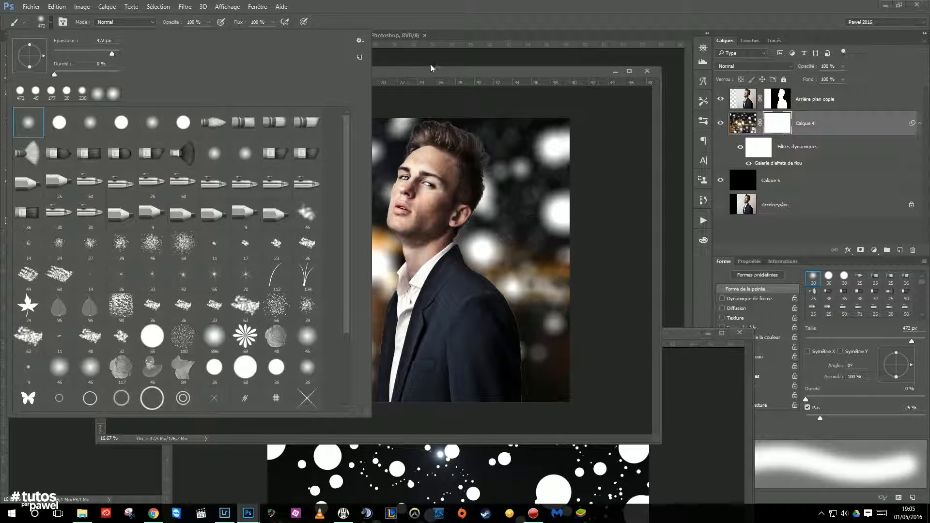
left_click(442, 77)
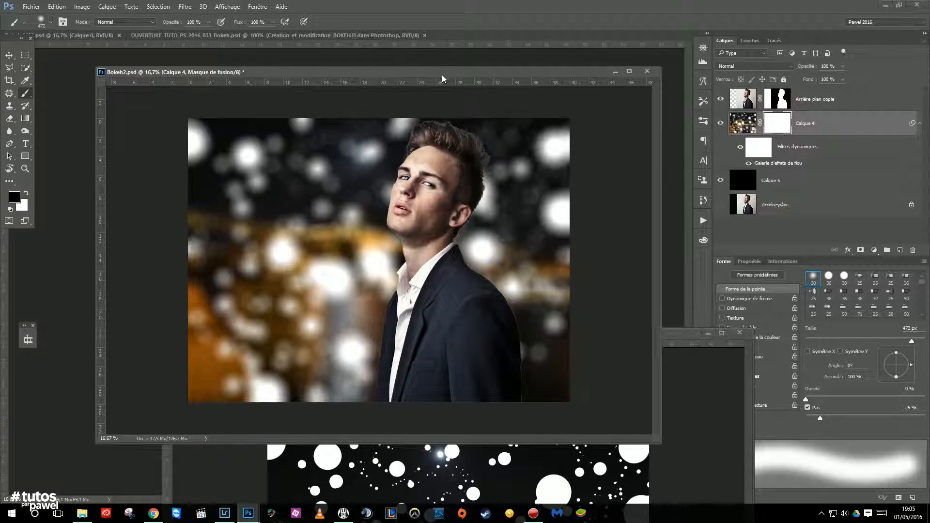
Paint black across the upper part of Calque 4's mask with the soft brush, enlarging it from 1721 px to about 3025 px.
left_click_drag(238, 204, 289, 196)
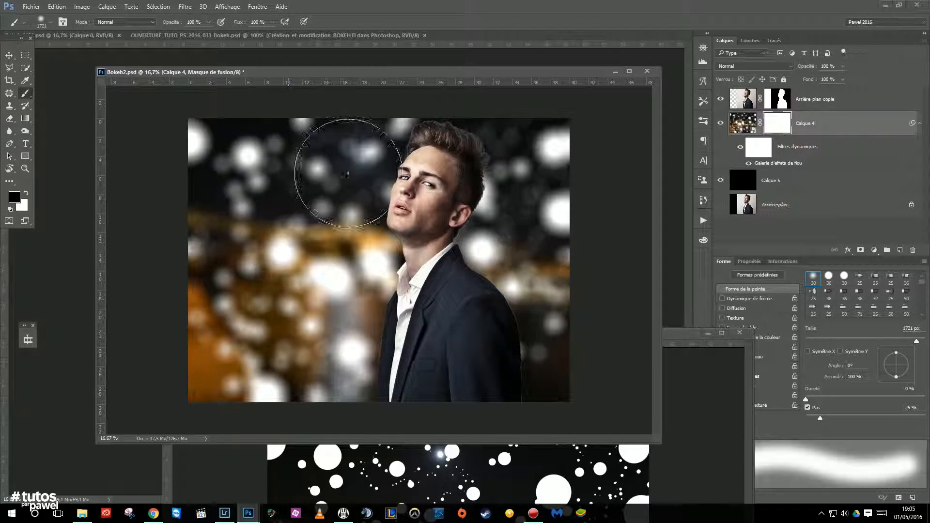
left_click_drag(578, 129, 147, 110)
left_click_drag(354, 155, 404, 158)
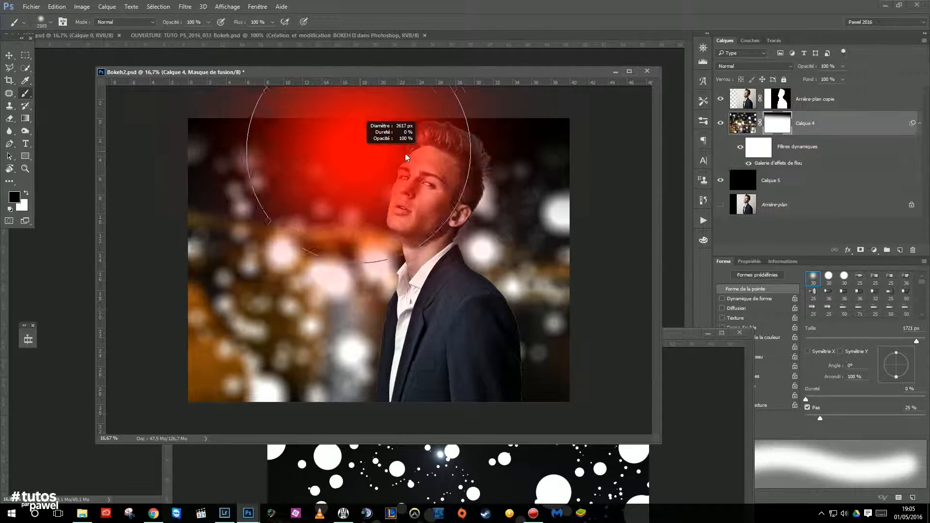
mouse_move(482, 108)
left_mouse_down()
mouse_move(394, 139)
mouse_move(155, 102)
left_mouse_up()
left_click(352, 210, "ctrl+alt")
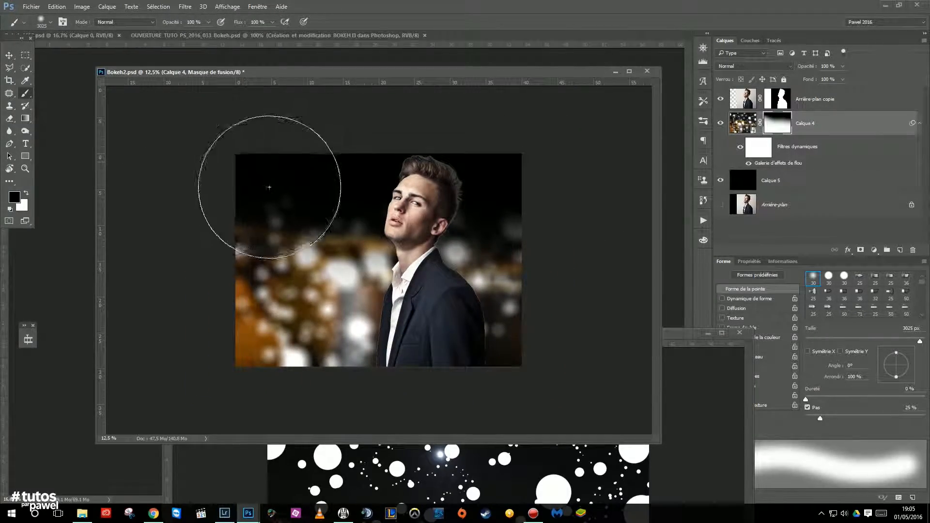
Paint white on Calque 4's mask with an 1857 px brush to restore the bokeh dots in the upper area behind the man's back.
left_click_drag(343, 247, 307, 260)
key("x")
mouse_move(462, 259)
left_mouse_down()
mouse_move(521, 235)
mouse_move(463, 210)
mouse_move(458, 196)
mouse_move(473, 183)
mouse_move(485, 264)
mouse_move(524, 289)
left_mouse_up()
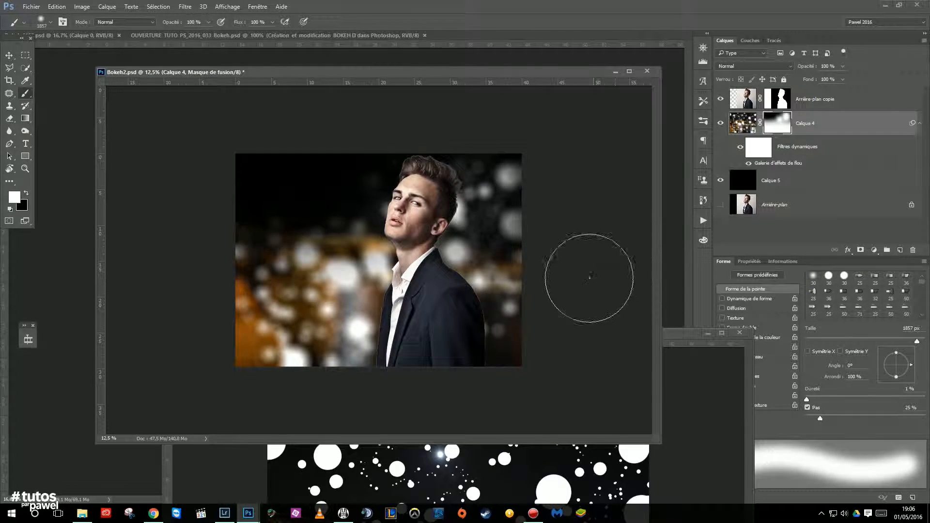
Darken the bottom edge of the bokeh by painting black on Calque 4's mask with a 2695 px brush at 65 % opacity.
left_click_drag(281, 311, 314, 312)
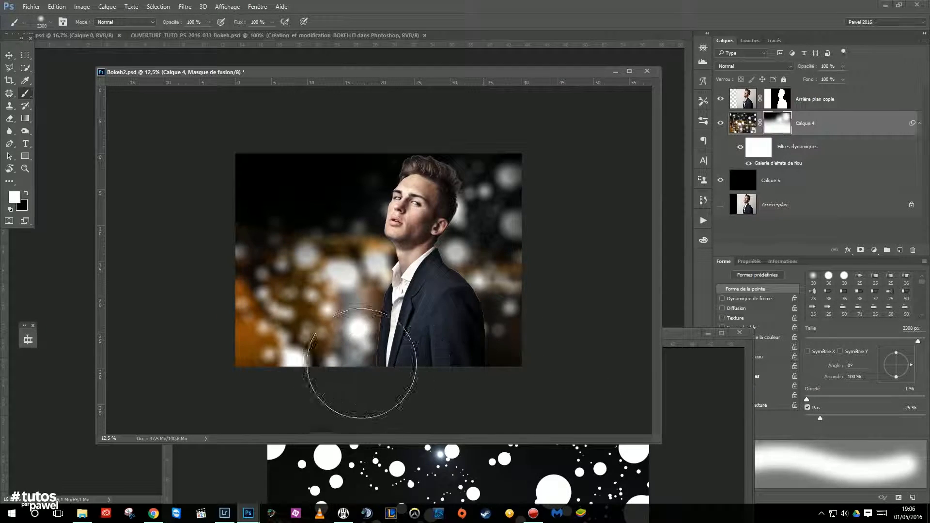
key("x")
left_click_drag(157, 374, 612, 384)
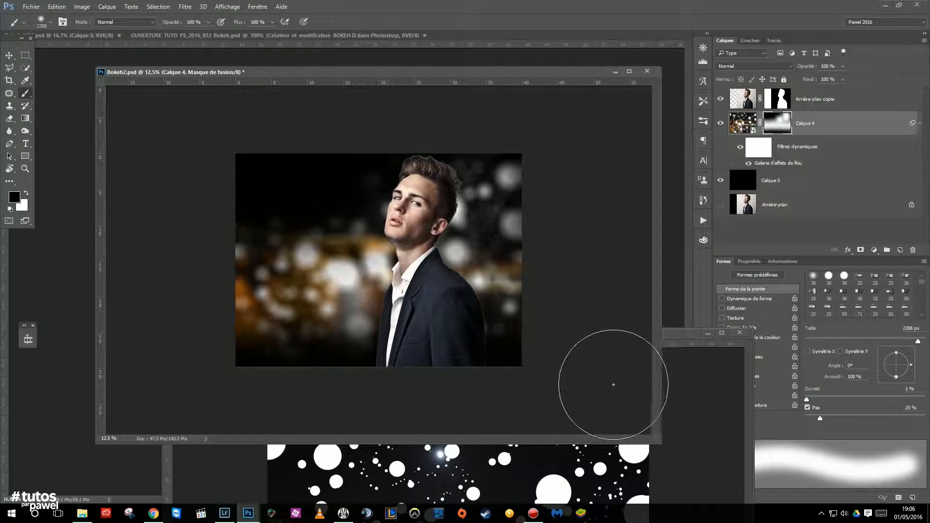
key("ctrl+z")
left_click_drag(173, 22, 150, 25)
left_click_drag(298, 277, 309, 280)
left_click_drag(196, 377, 579, 402)
left_click_drag(151, 412, 461, 399)
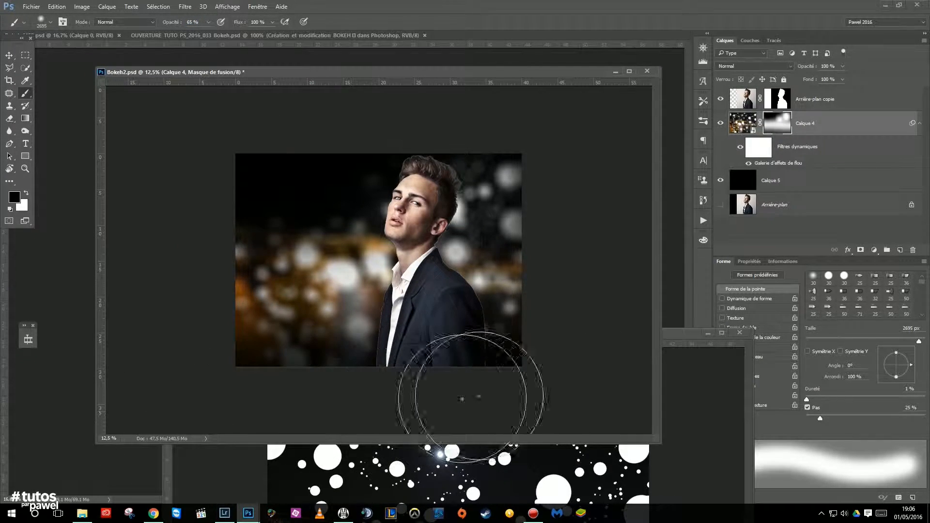
Enlarge and dock the Bokeh2.psd window as a tab, and move the Calque 4.psb window down clear of the portrait.
key("ctrl+plus")
key("ctrl+plus")
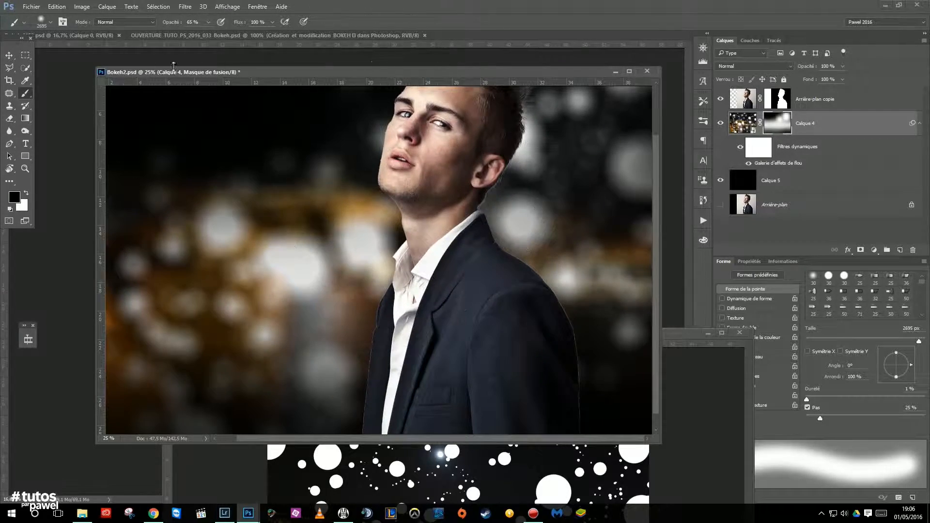
left_click_drag(191, 72, 126, 48)
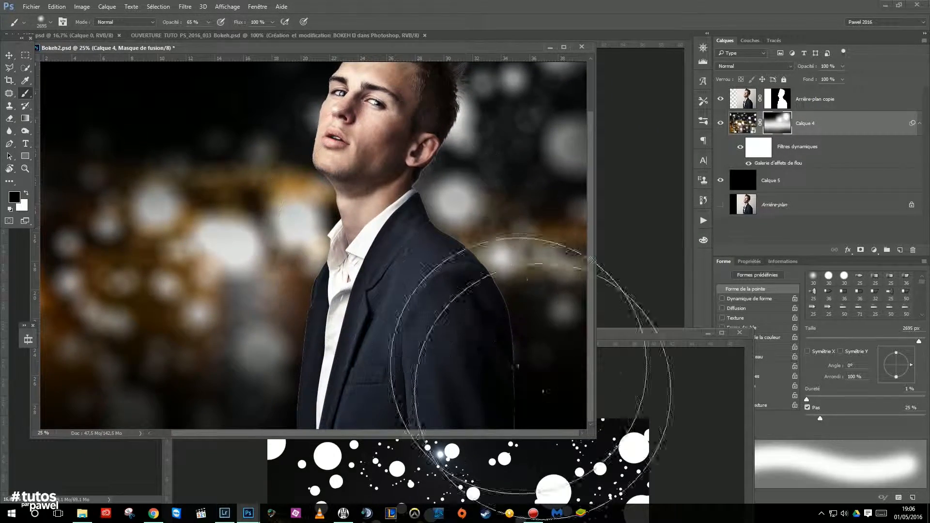
left_click(595, 443)
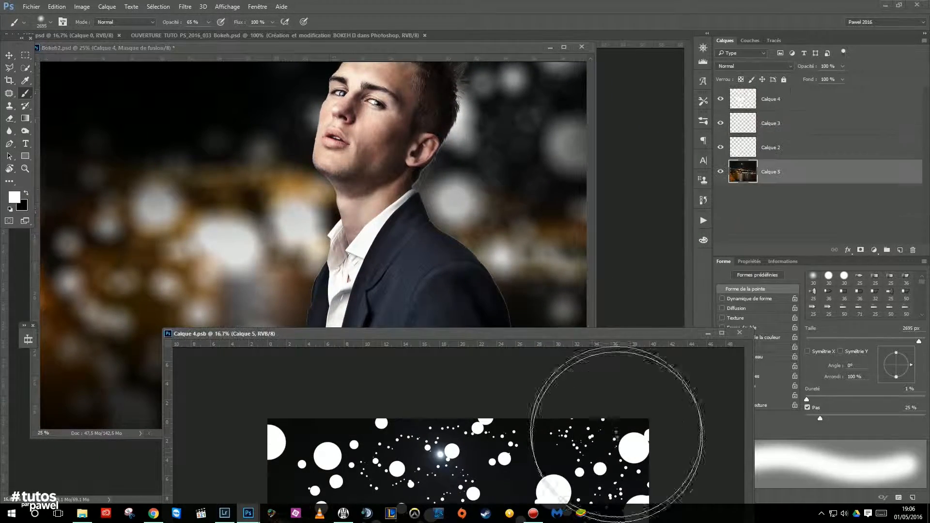
left_click(576, 275)
left_click_drag(592, 432, 813, 504)
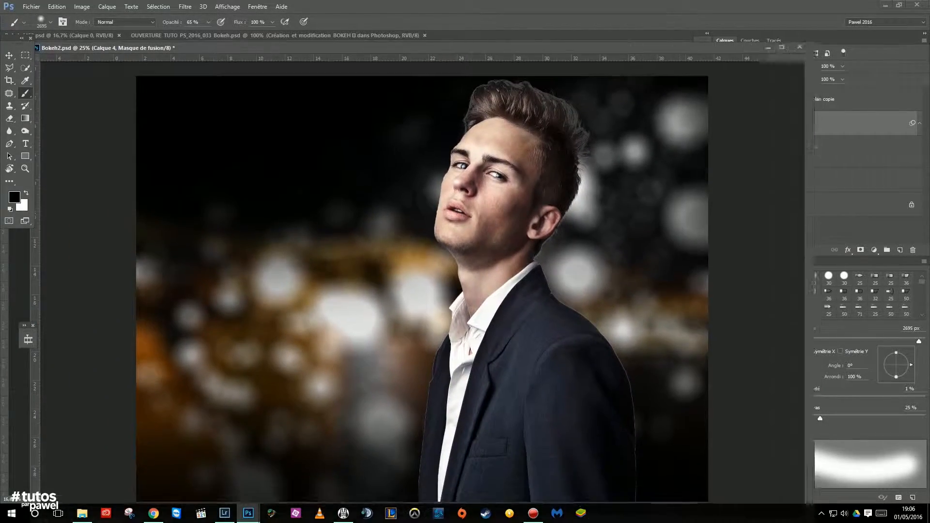
mouse_move(414, 48)
left_mouse_down()
mouse_move(390, 37)
mouse_move(384, 45)
mouse_move(442, 35)
left_mouse_up()
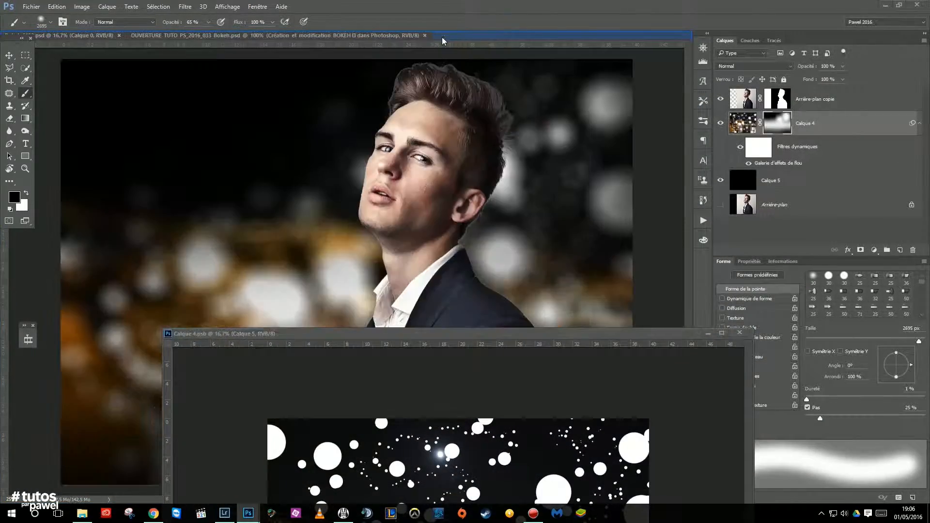
key("x")
left_click_drag(412, 337, 359, 485)
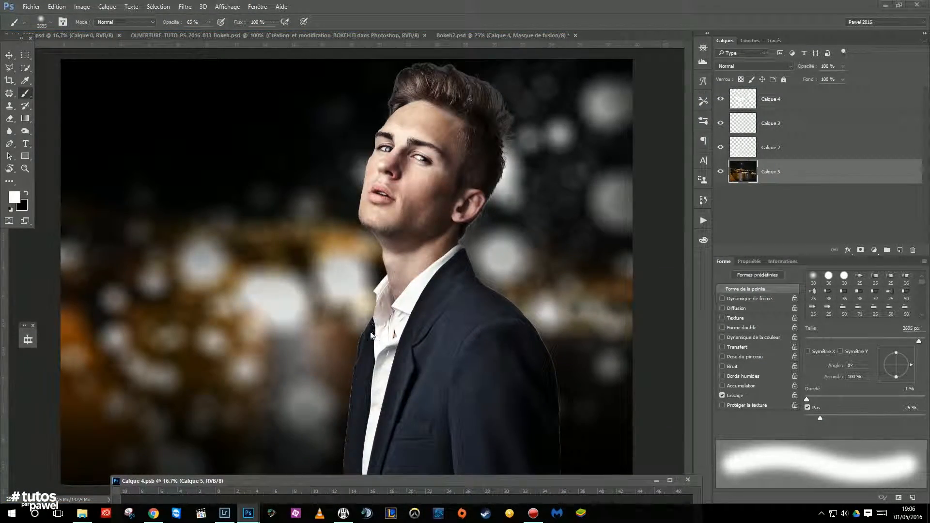
Examine the cut-out edge of the man's jacket against the blurred background at 100 % zoom.
left_click(339, 377)
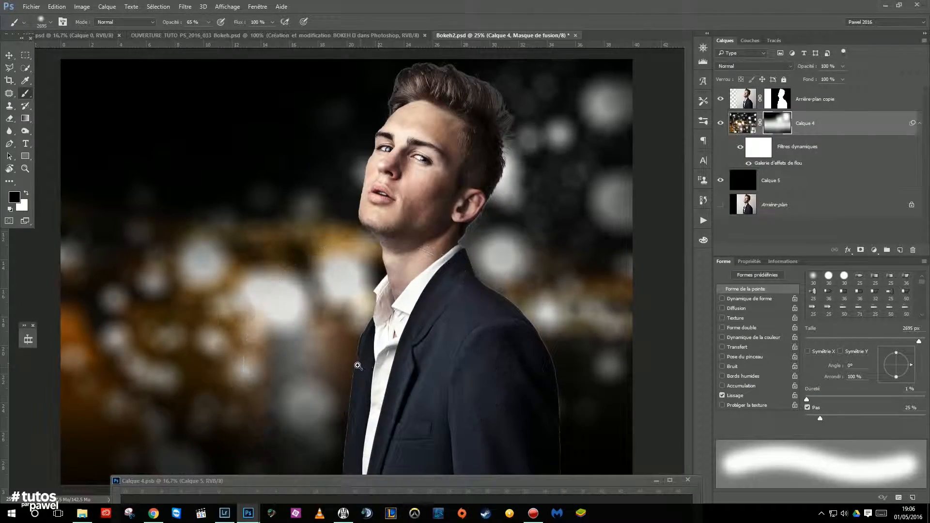
left_click(354, 372, "ctrl")
left_click(352, 372, "ctrl")
left_click(353, 372, "ctrl")
left_click(350, 358, "ctrl")
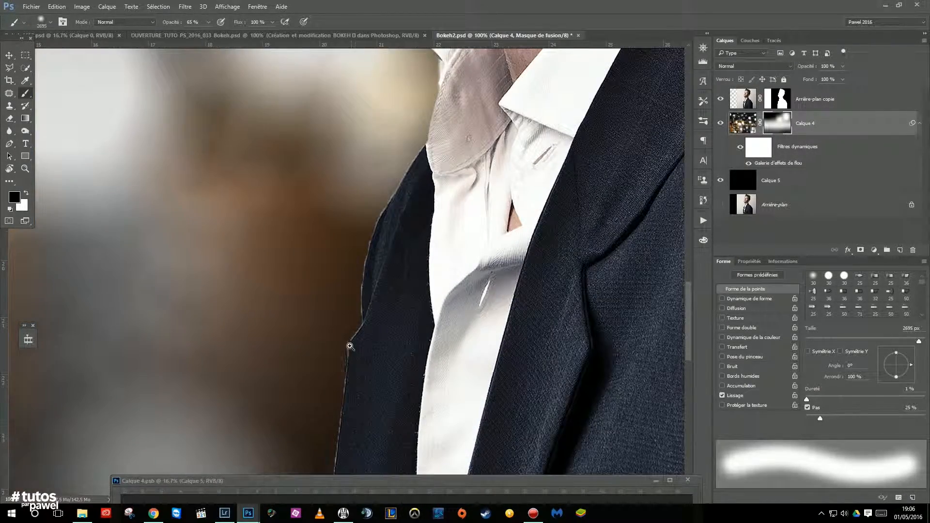
left_click(350, 315, "alt")
left_click(350, 315, "alt")
left_click(351, 316, "alt")
left_click(350, 314, "alt")
left_click(350, 315, "alt")
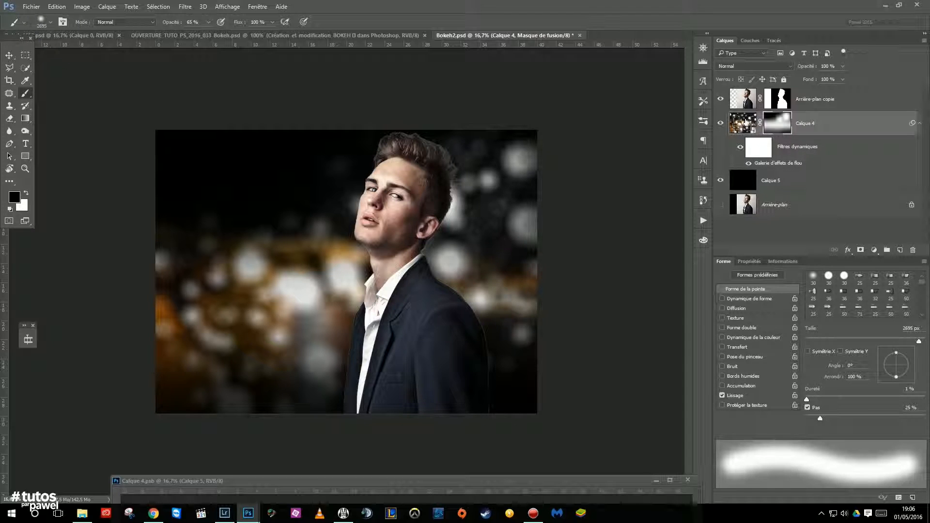
Float the Bokeh2.psd window and bring up the Calque 4 smart object's contents in a fully visible window beside it.
left_click_drag(468, 34, 48, 44)
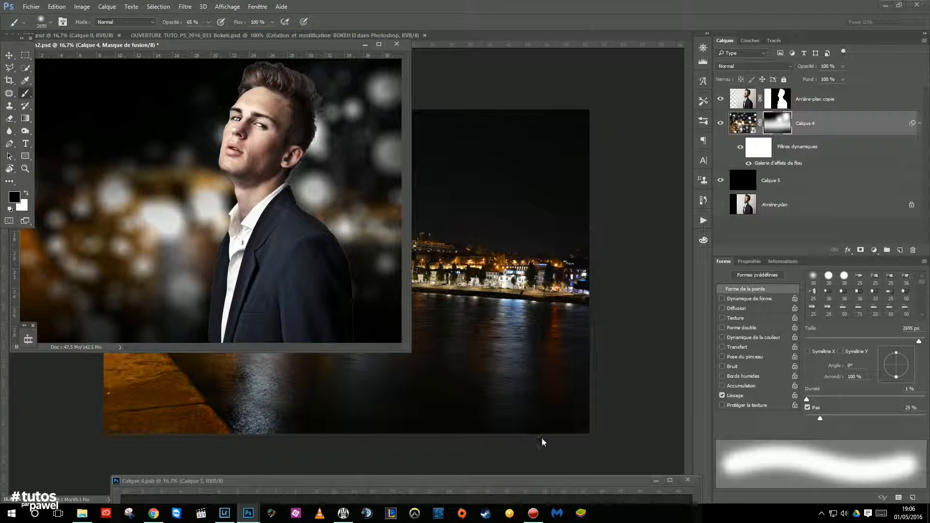
left_click_drag(409, 350, 590, 484)
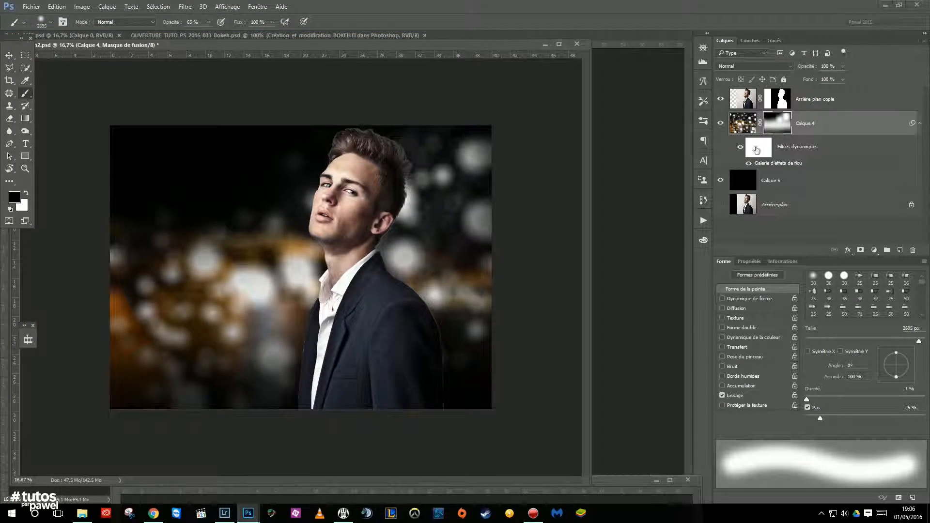
left_click(747, 126)
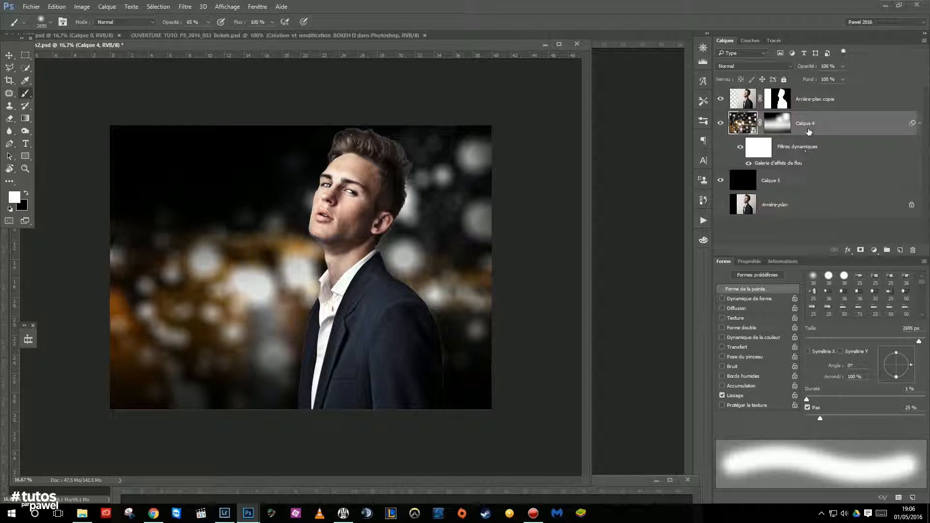
double_click(741, 125)
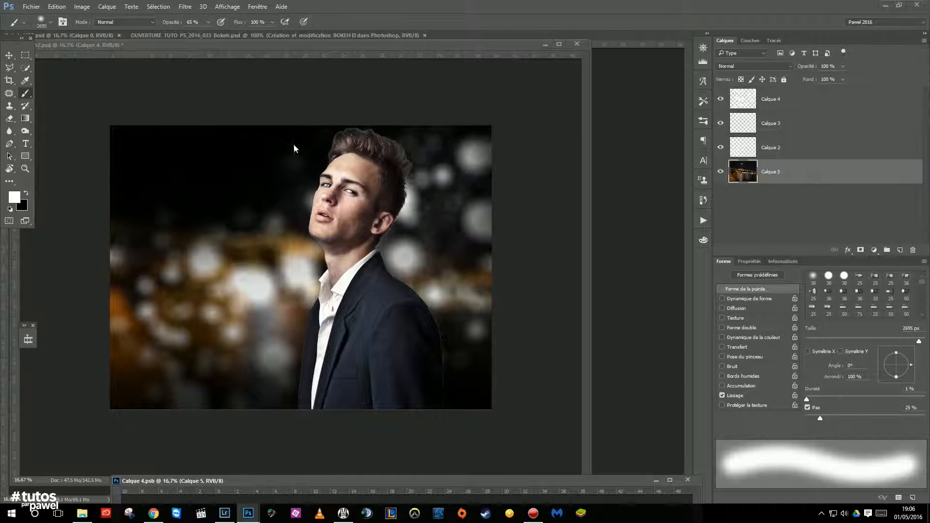
left_click_drag(457, 45, 331, 5)
left_click_drag(515, 478, 515, 53)
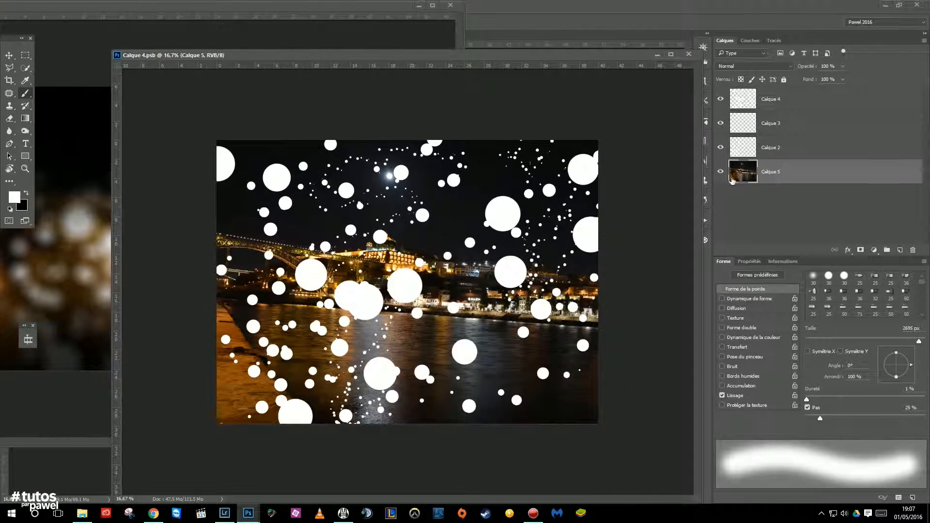
Add a Hue/Saturation adjustment layer above the cityscape layer Calque 5 with saturation +72 and hue +84.
left_click_drag(745, 175, 766, 175)
mouse_move(591, 55)
left_mouse_down()
mouse_move(695, 57)
mouse_move(735, 47)
mouse_move(624, 38)
mouse_move(583, 51)
mouse_move(585, 68)
left_mouse_up()
left_click(872, 249)
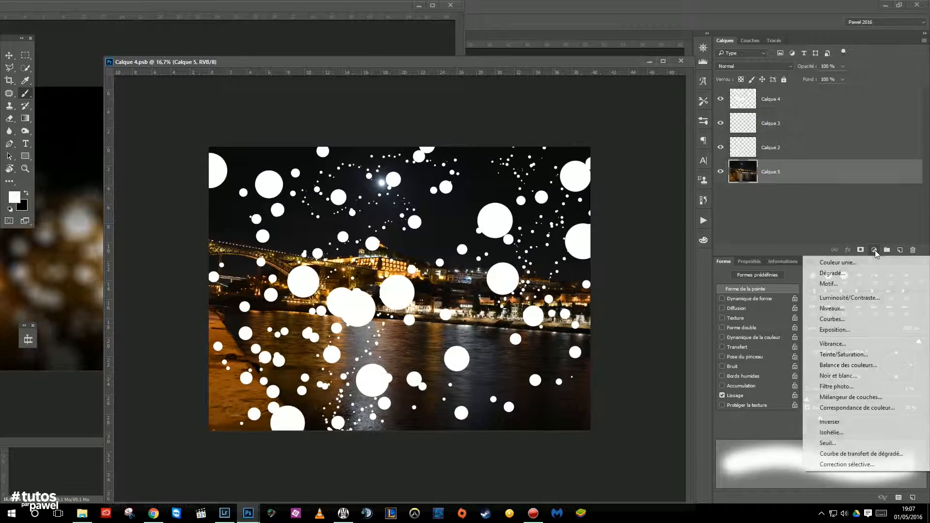
left_click(840, 354)
left_click_drag(818, 340, 890, 345)
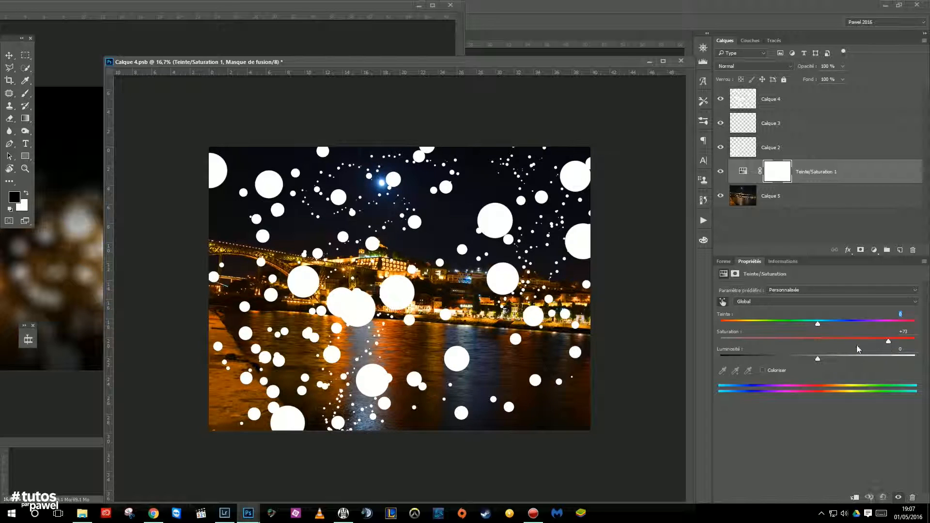
left_click_drag(817, 325, 877, 322)
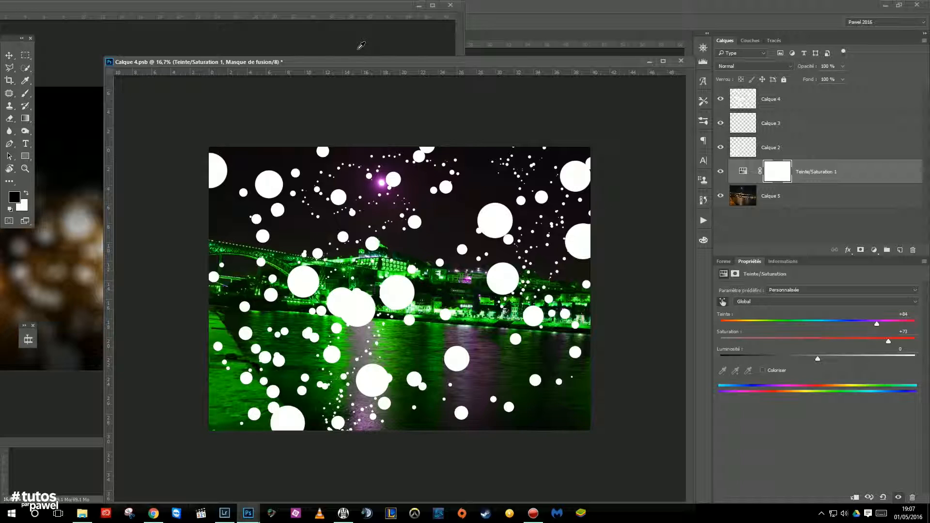
Save the recoloured Calque 4.psb and return to the Bokeh2.psd portrait to update its background.
key("ctrl+s")
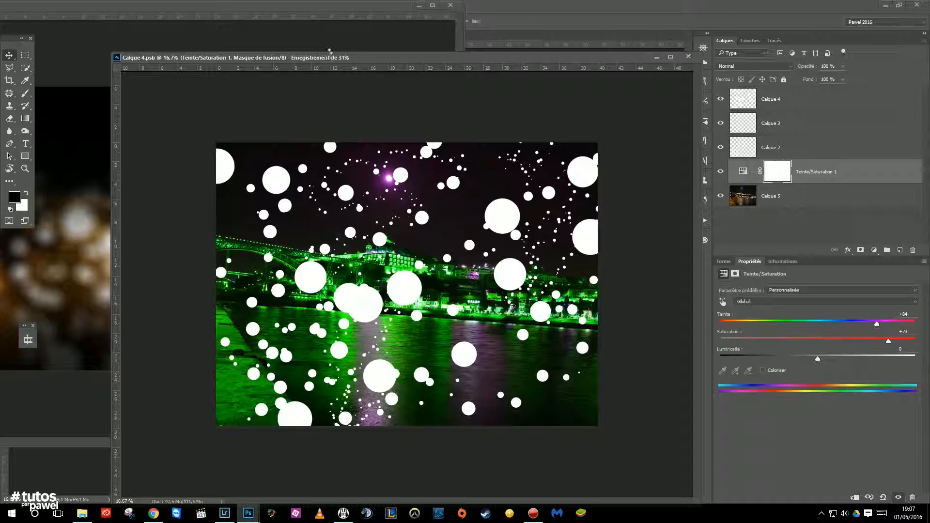
left_click(286, 30)
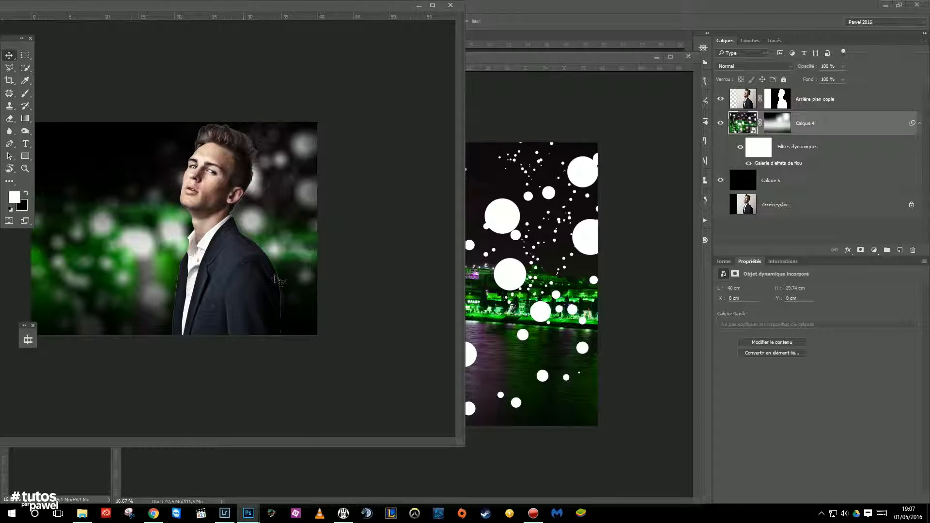
Return to the Calque 4.psb cityscape and set its Hue/Saturation adjustment to hue -12 with a near-neutral saturation.
left_click_drag(278, 6, 349, 54)
left_click(618, 176)
left_click(744, 172)
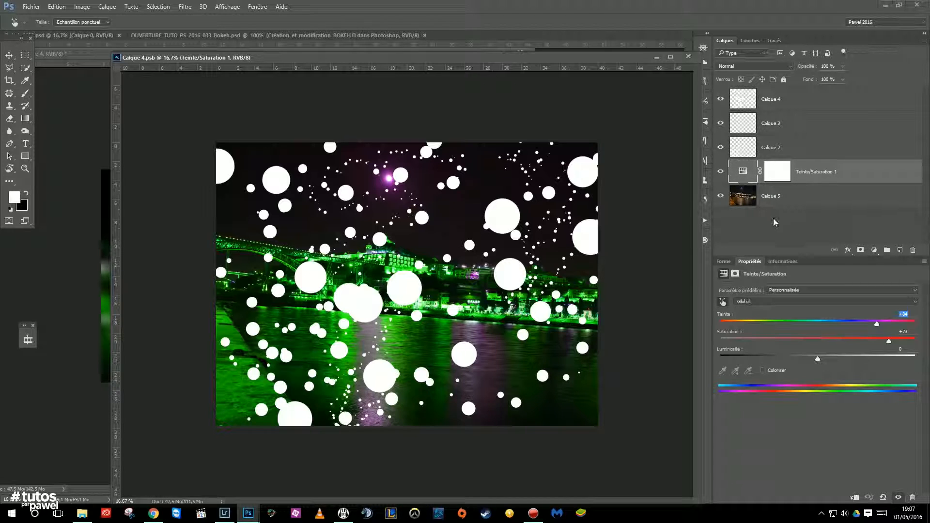
left_click_drag(876, 323, 806, 323)
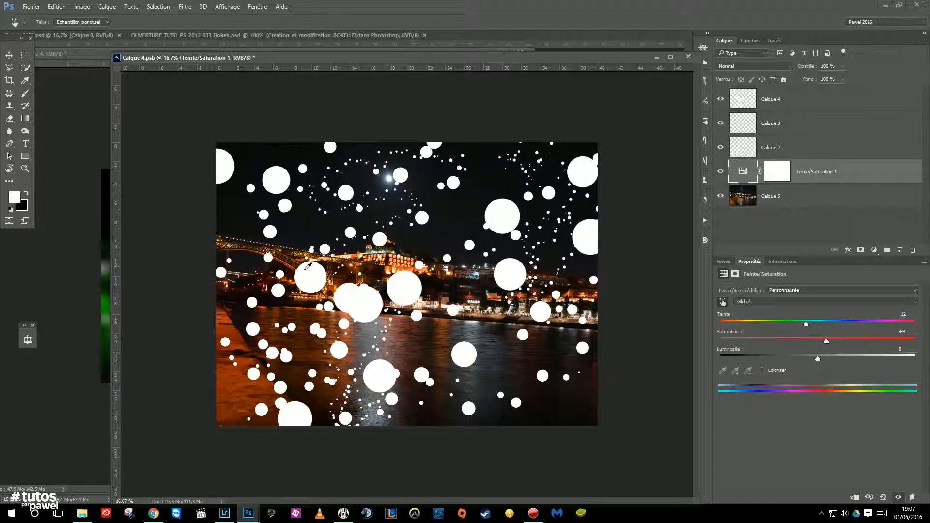
Check the white dot layers by toggling their visibility, and add a new empty layer above Calque 4.
left_click(781, 100)
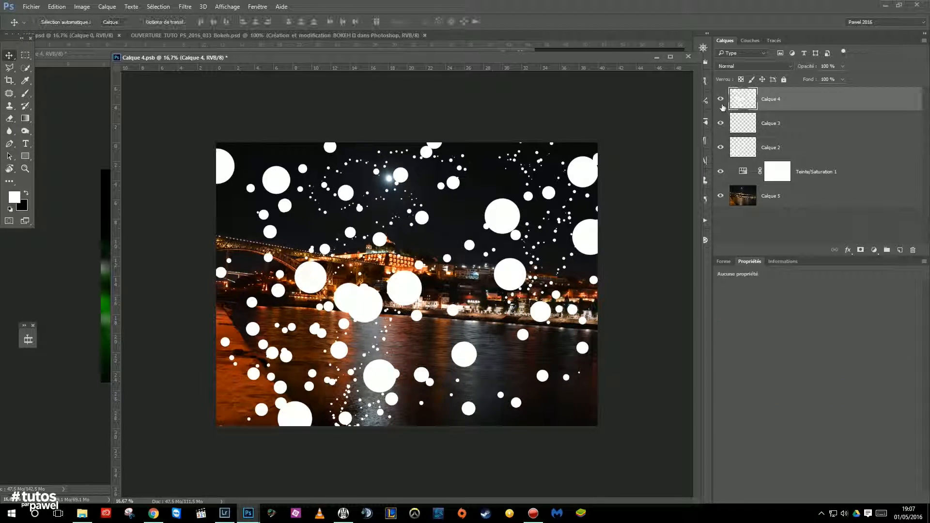
left_click(721, 123)
left_click(721, 123)
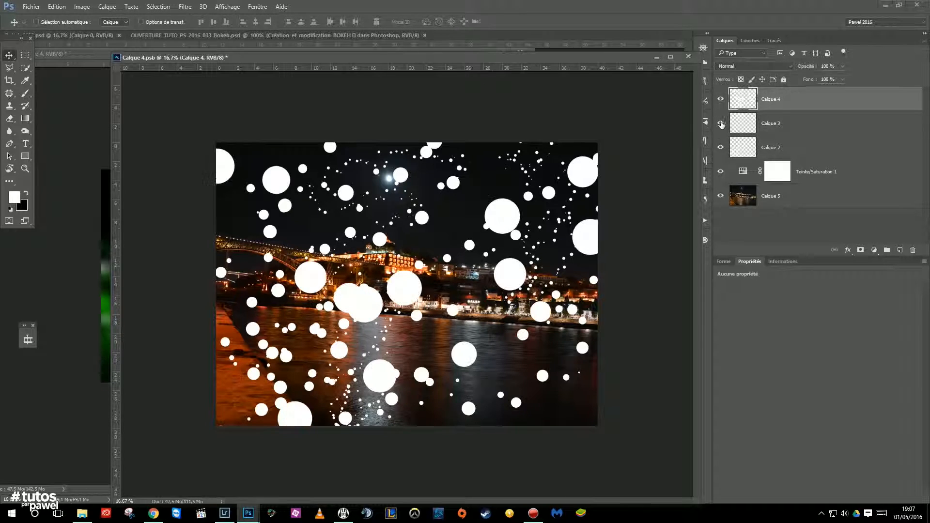
left_click(720, 148)
left_click(721, 123)
left_click(901, 249)
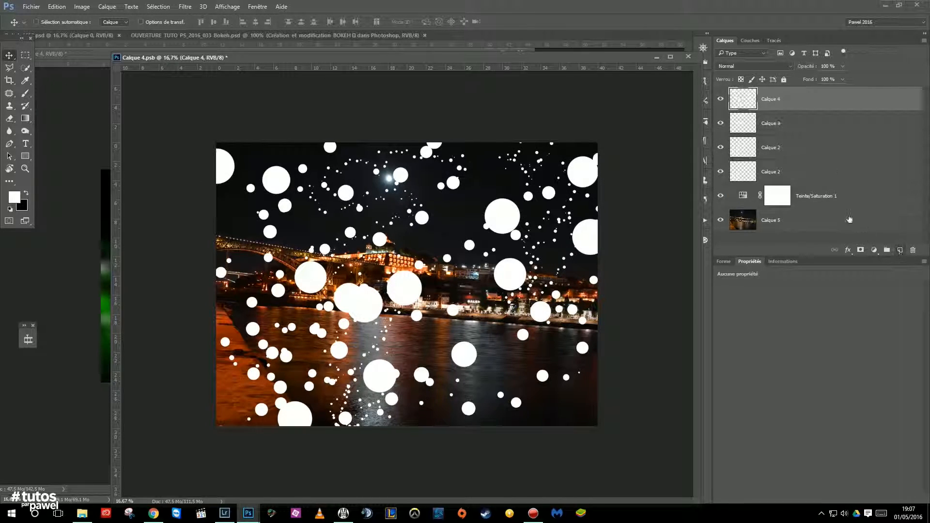
Choose the Brush tool with the scattered hard round bokeh preset from the end of the brush presets.
left_click(26, 93)
left_click(51, 22)
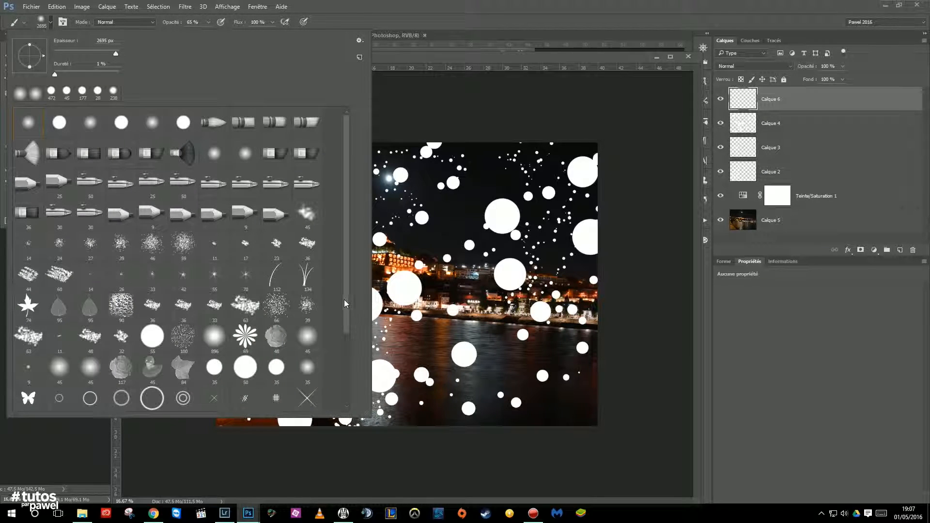
left_click_drag(345, 303, 344, 395)
left_click(317, 388)
left_click(508, 59)
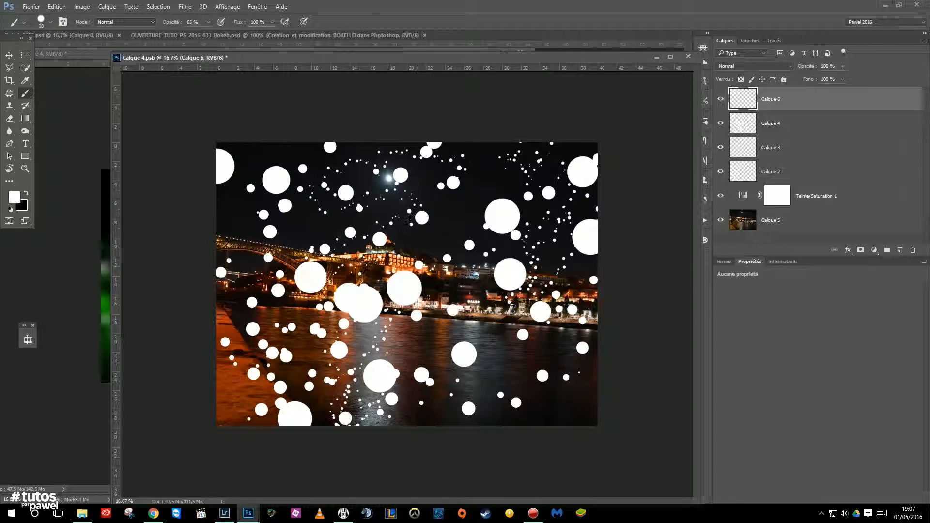
Adjust the brush to a small size and paint scattered tiny white dots over the river and skyline on Calque 6.
right_click(424, 257, "alt")
left_click_drag(476, 335, 475, 387)
mouse_move(564, 412)
left_mouse_down()
mouse_move(216, 384)
mouse_move(285, 235)
left_mouse_up()
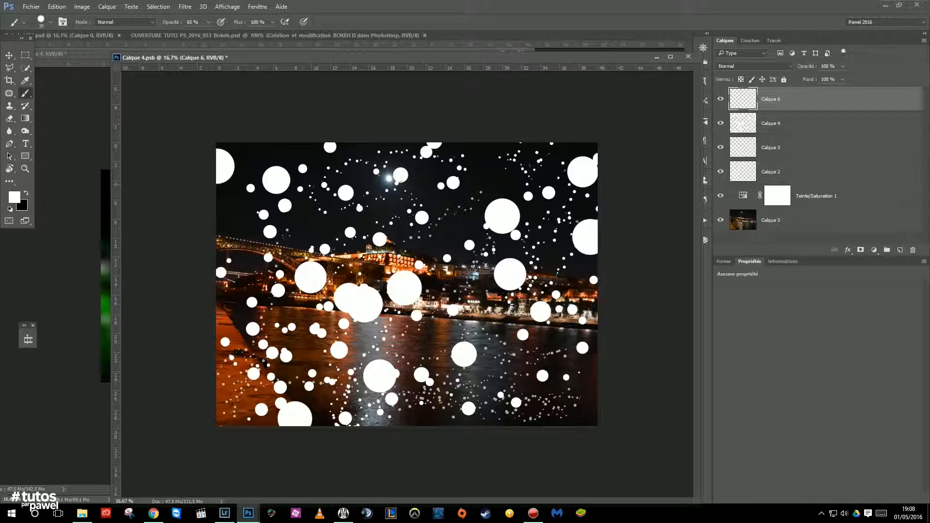
Hide Calque 4 and Calque 3, and paint larger semi-transparent circles across the cityscape on Calque 6 with a 282 px brush.
left_click(719, 147)
left_click_drag(362, 197, 373, 198)
mouse_move(299, 192)
left_mouse_down()
mouse_move(301, 232)
mouse_move(570, 179)
mouse_move(377, 271)
left_mouse_up()
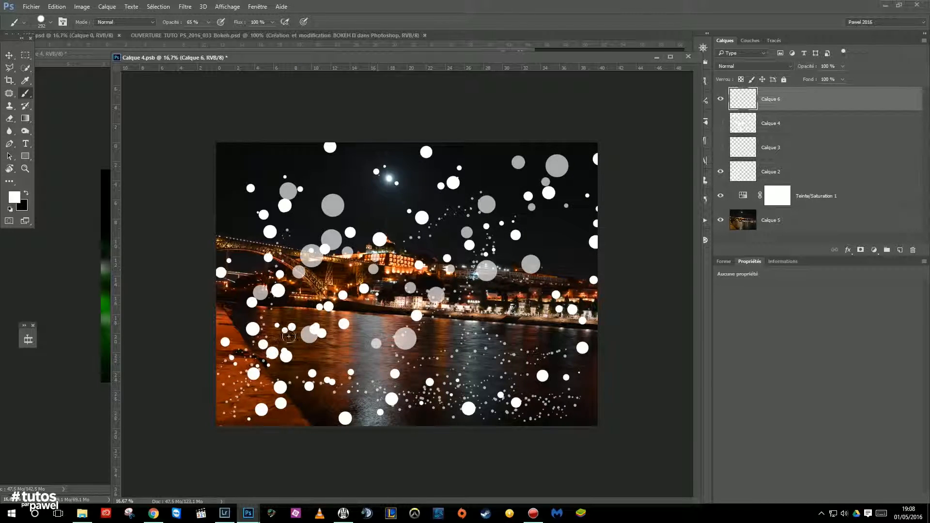
Save the edited Calque 4.psb and bring the updated Bokeh2.psd portrait window fully into view.
key("ctrl+s")
left_click(83, 258)
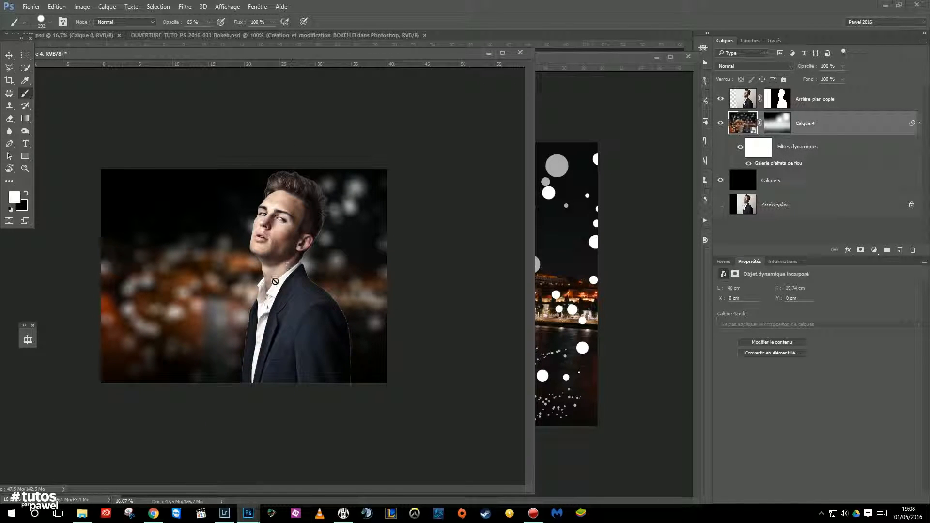
left_click_drag(291, 58, 413, 59)
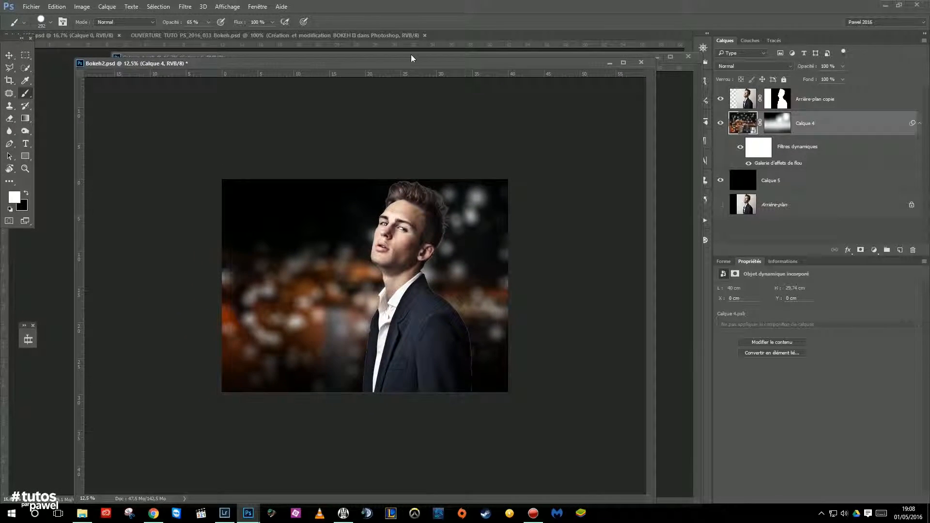